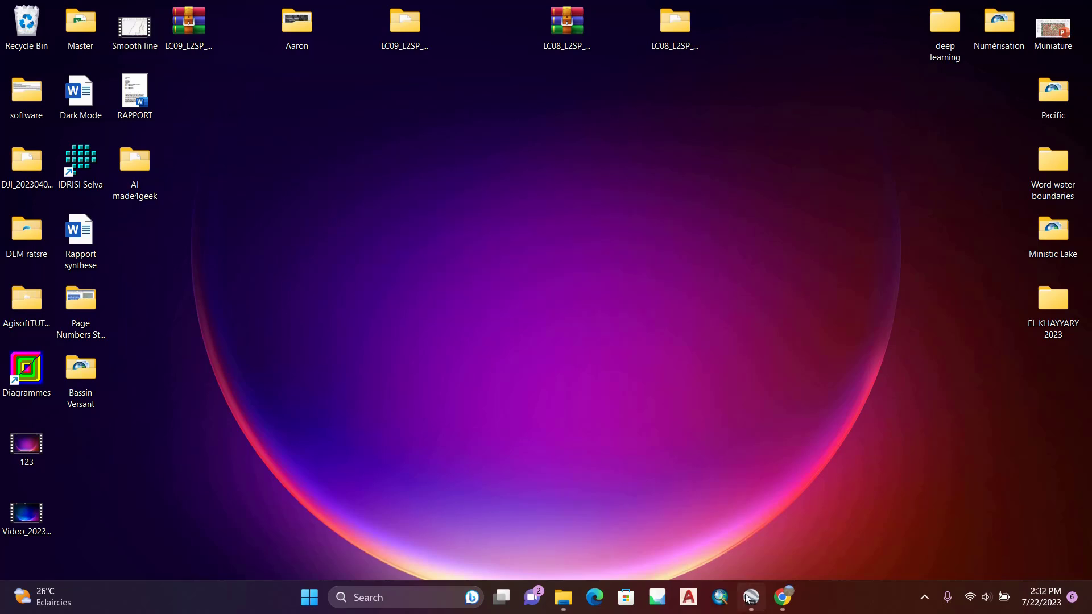
- Tilt and zoom Google Earth Pro's view of the parcel, then minimize it
click(751, 597)
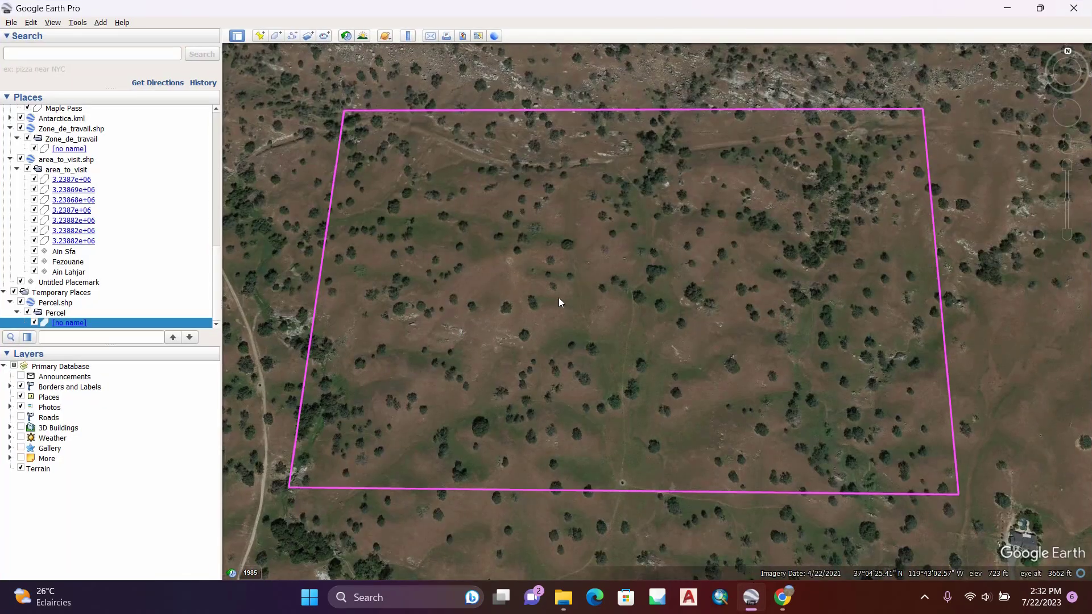
drag(607, 374, 614, 300)
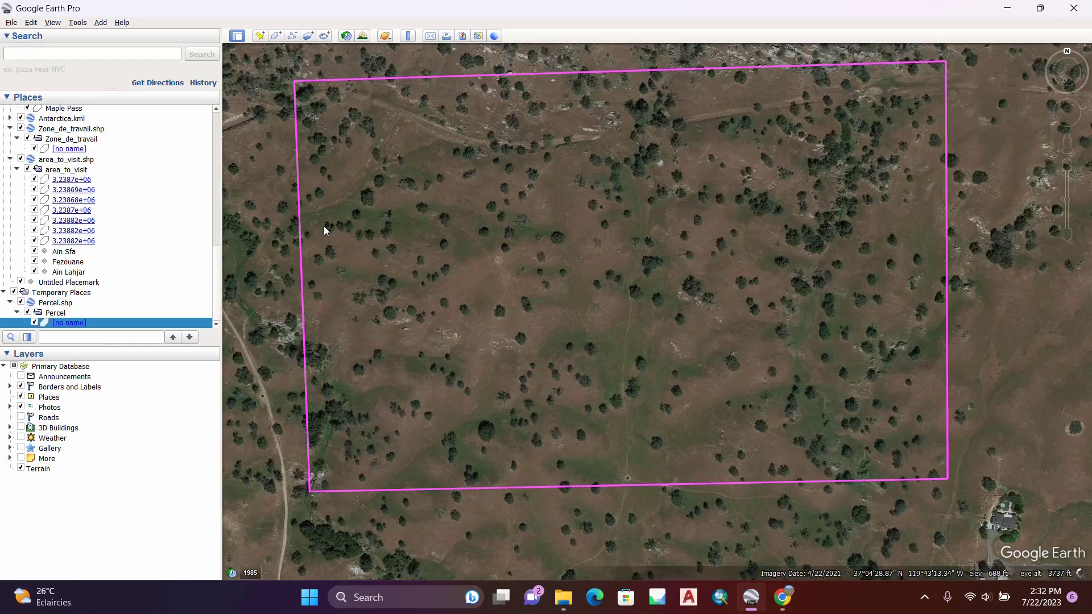
scroll(663, 385, down, 2)
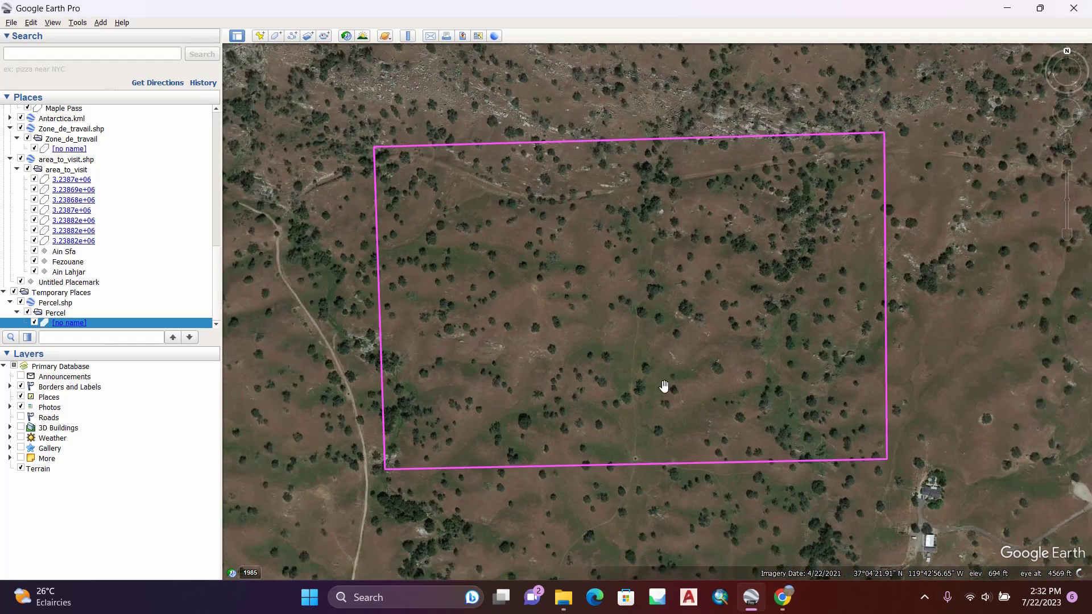
scroll(664, 390, down, 2)
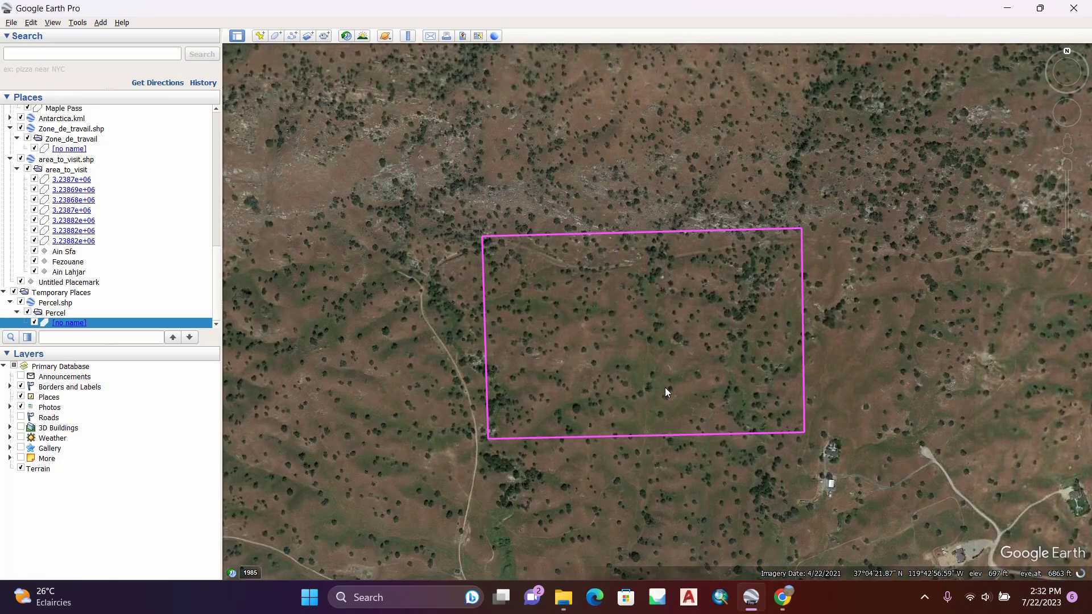
scroll(666, 390, down, 2)
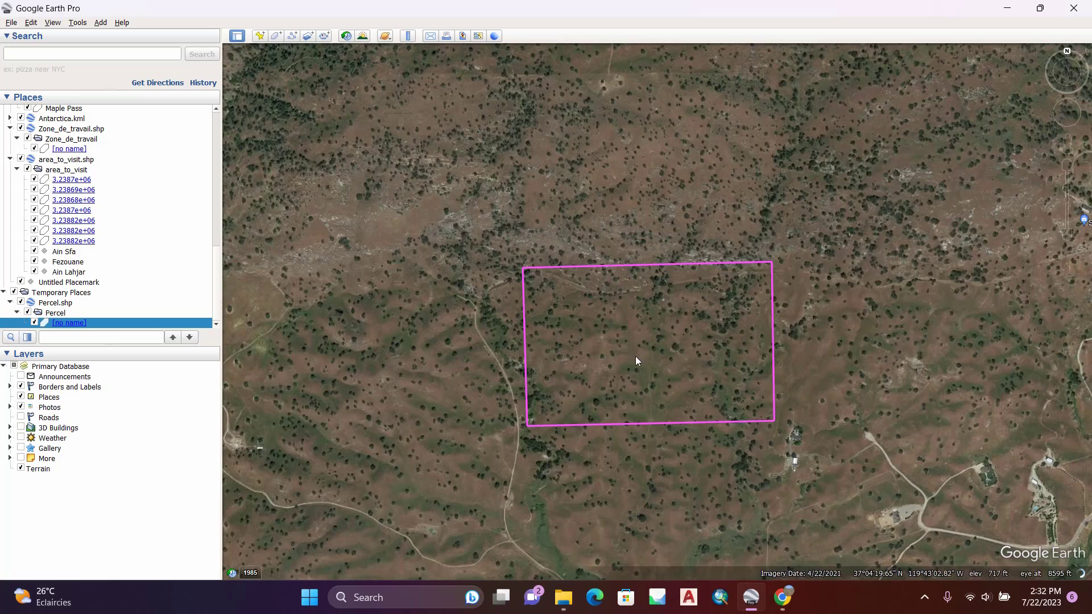
scroll(646, 367, up, 3)
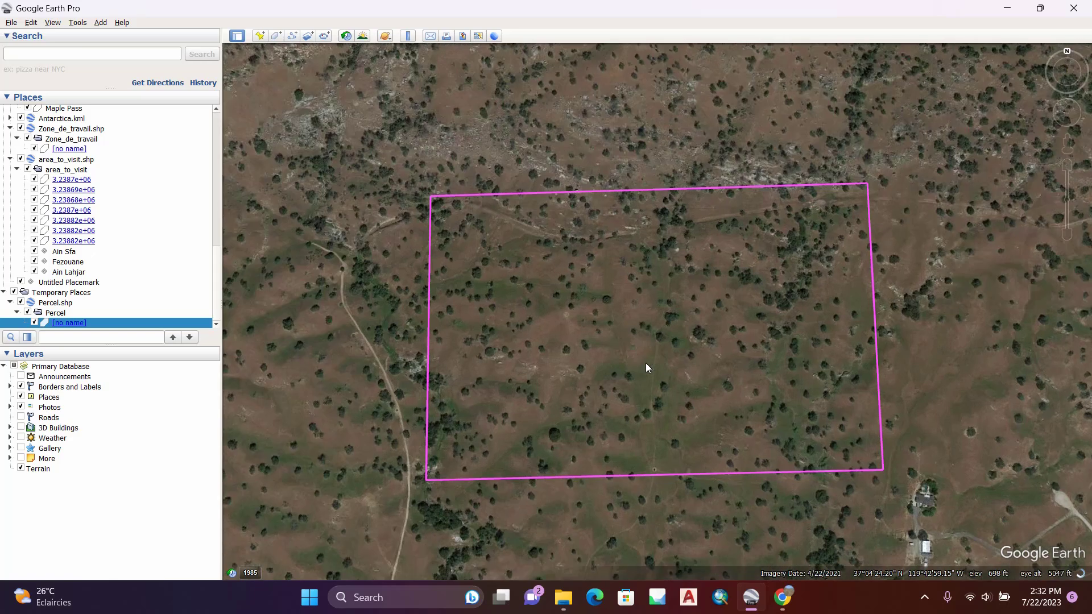
click(1010, 9)
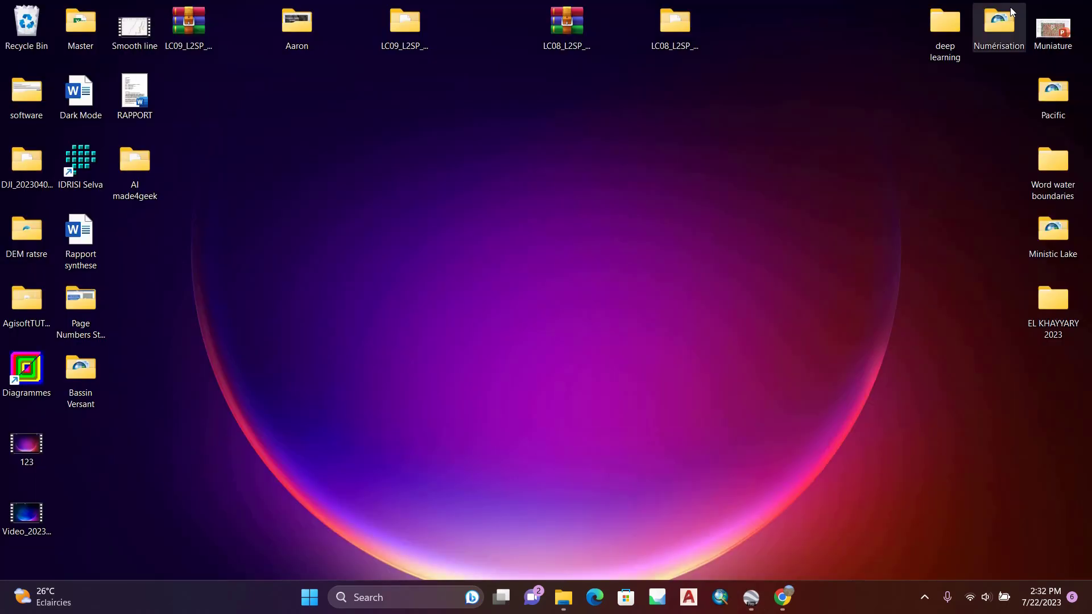
- Rerun the 'type: deep learning package' Living Atlas search and browse the results for Tree Detection
click(785, 600)
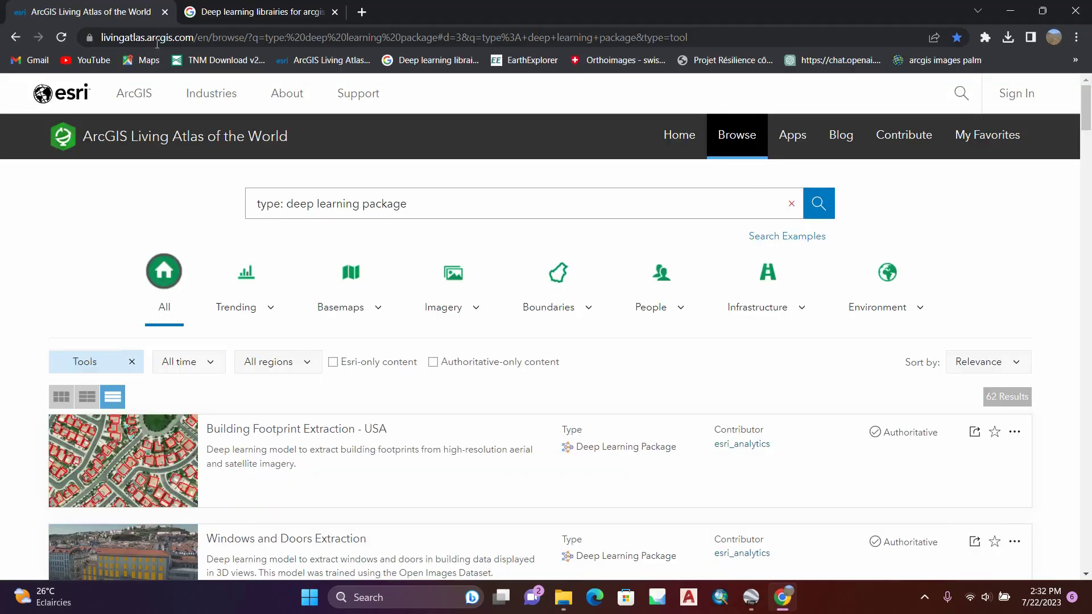
click(157, 44)
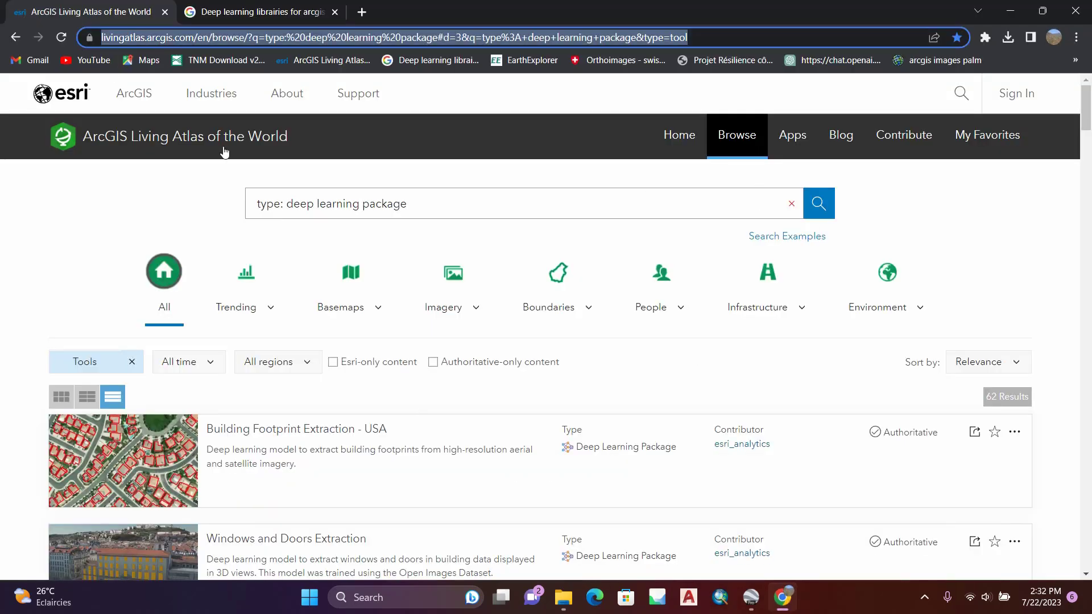
click(209, 37)
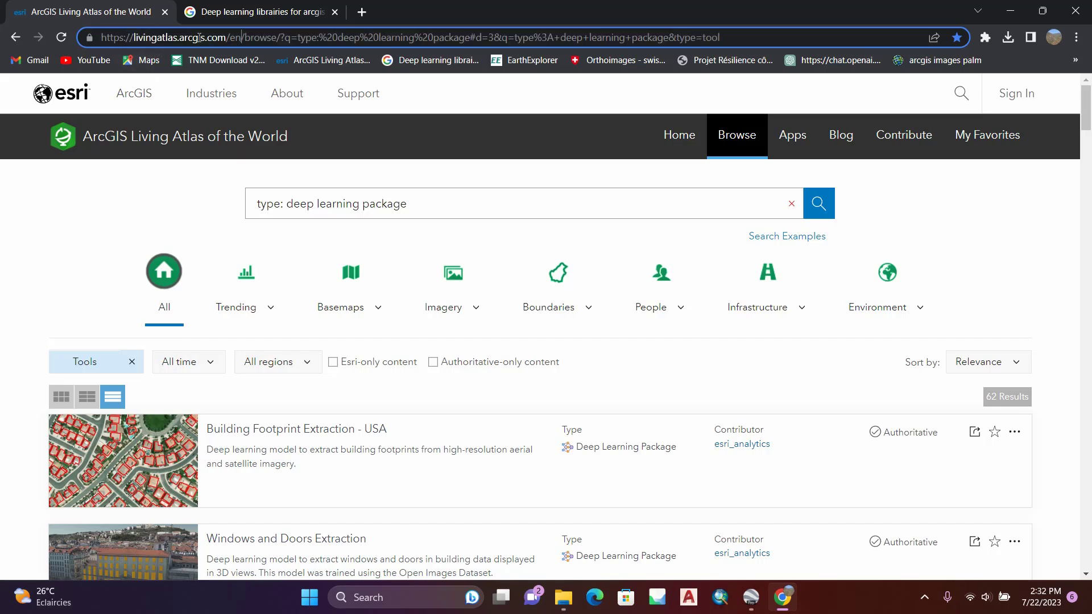
drag(226, 38, 88, 39)
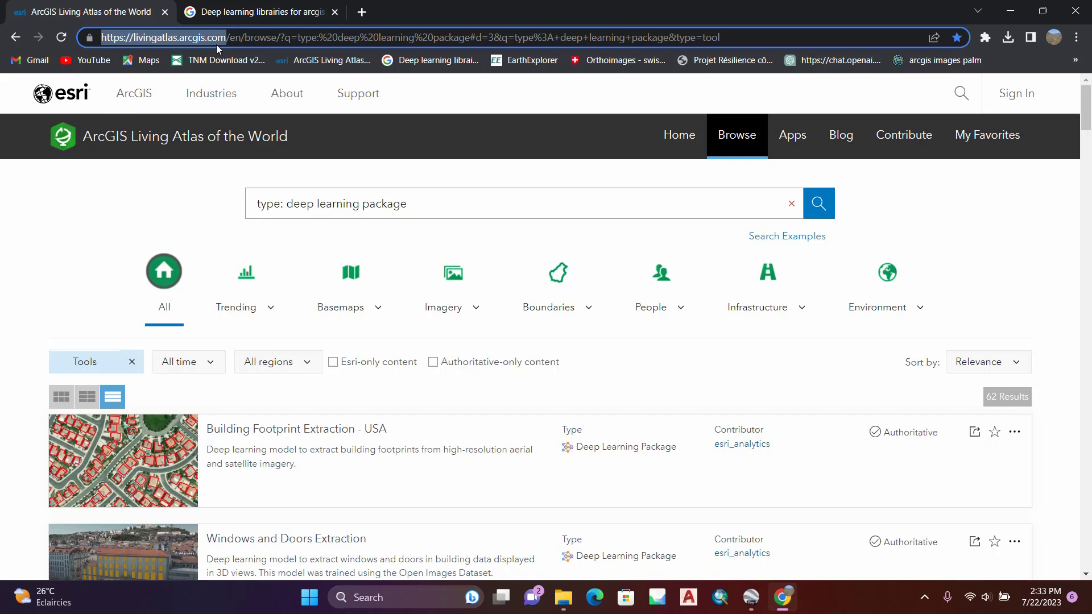
click(420, 202)
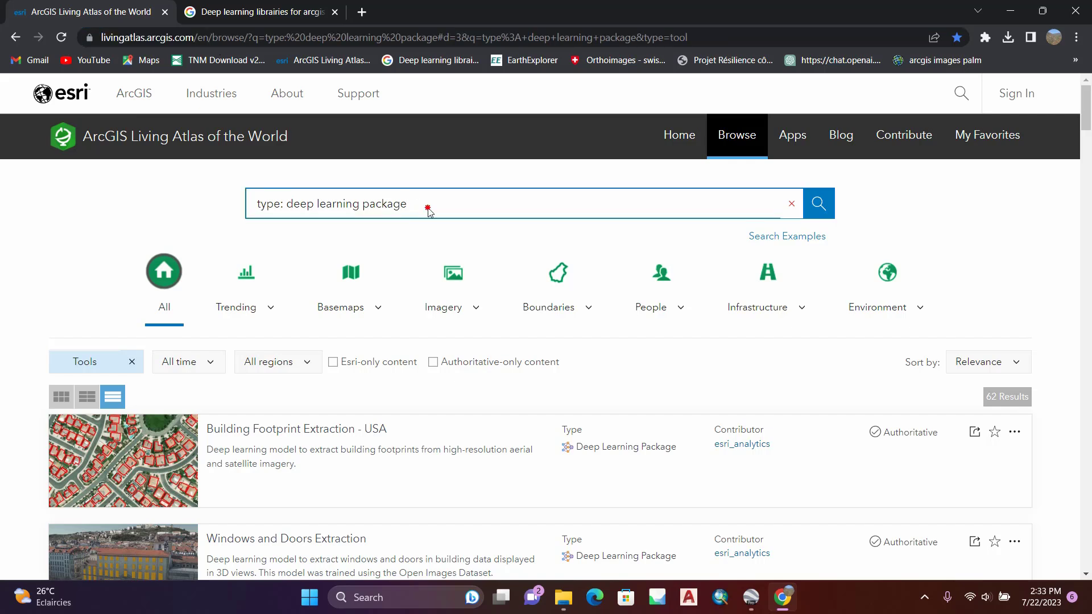
drag(427, 209, 210, 195)
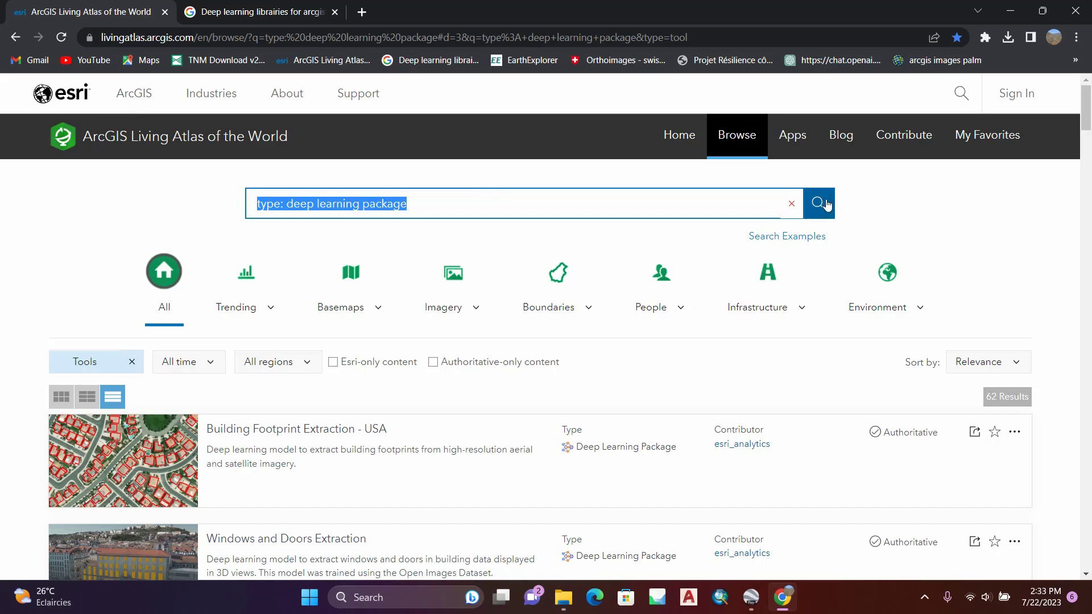
click(824, 203)
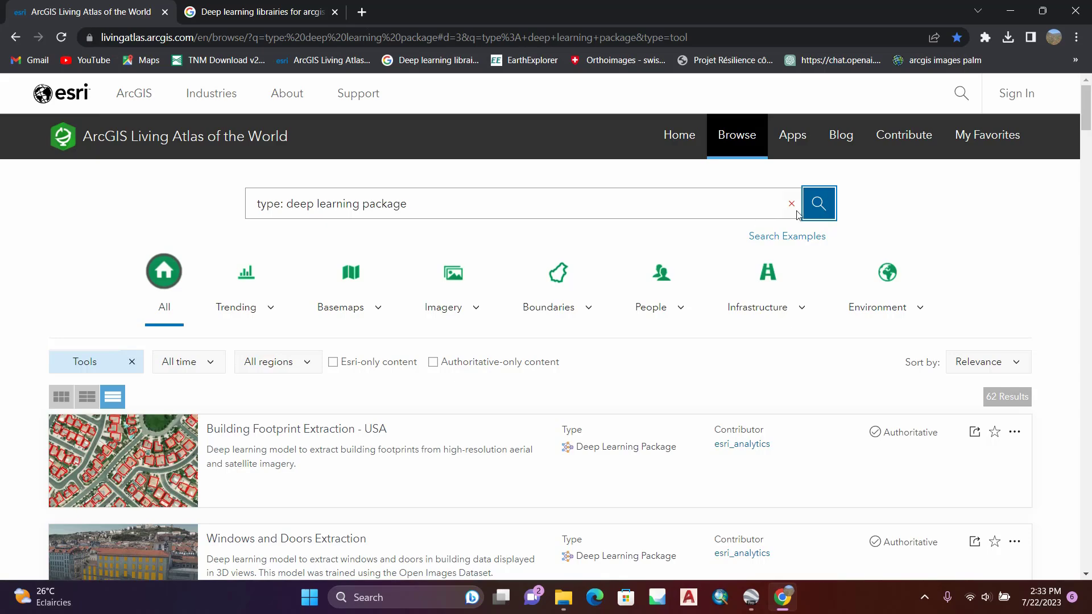
scroll(398, 273, down, 2)
scroll(391, 286, down, 15)
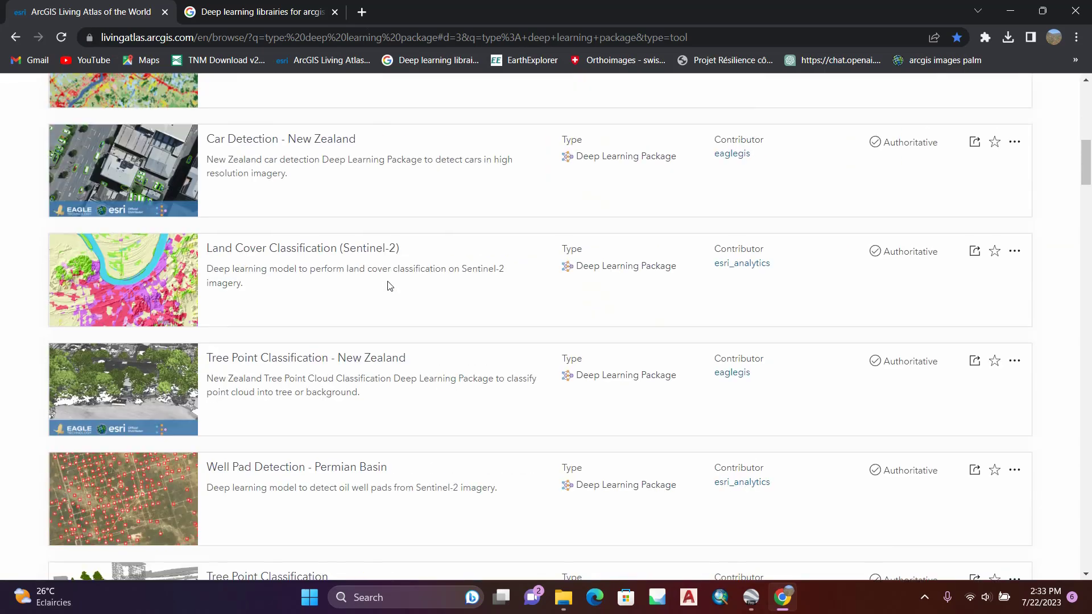
scroll(389, 285, down, 20)
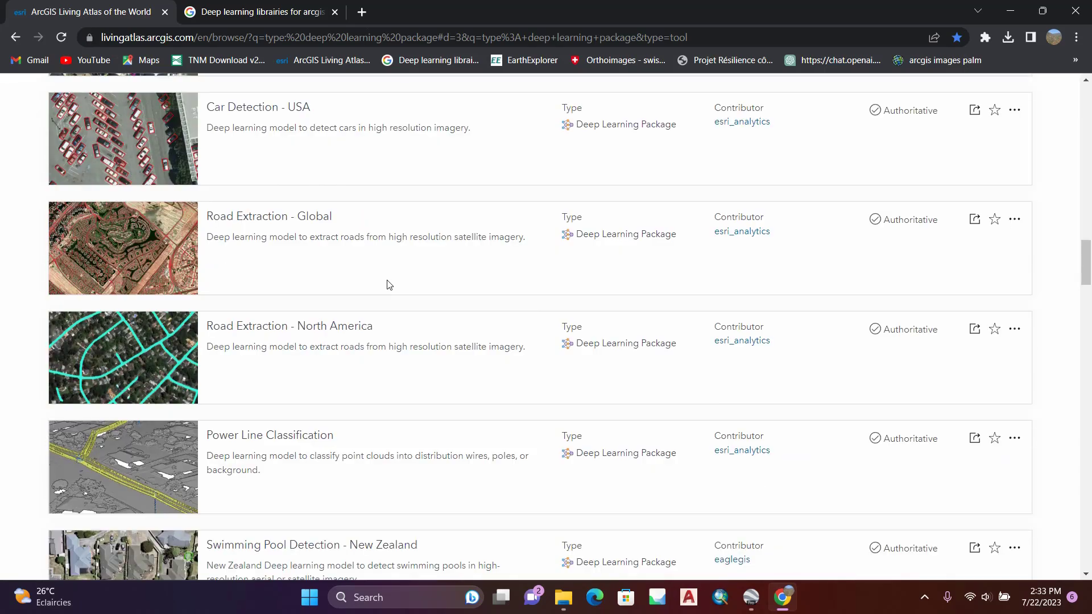
scroll(388, 280, down, 18)
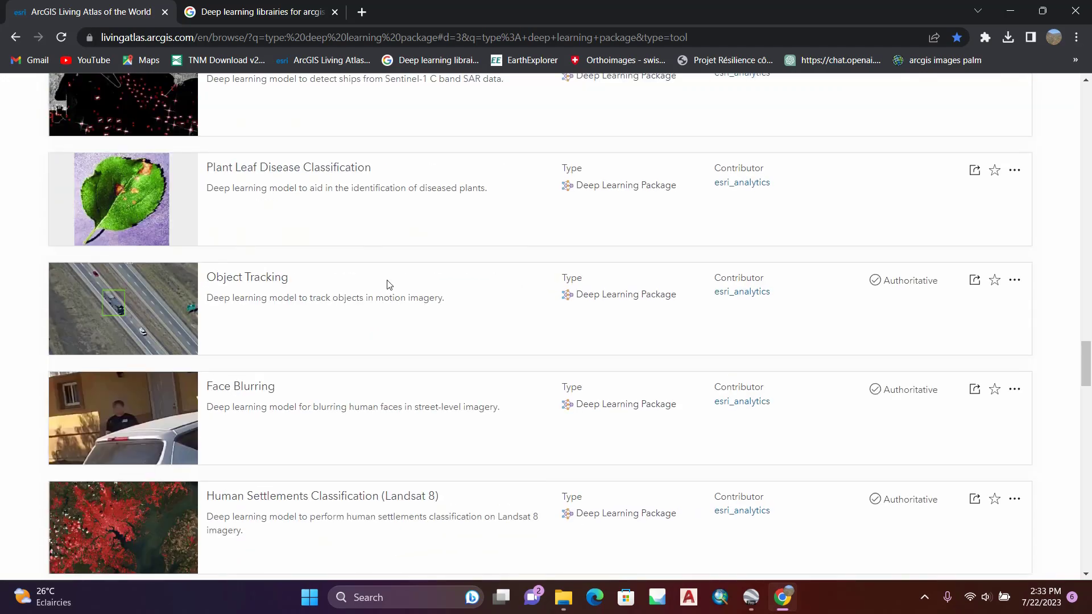
scroll(389, 285, down, 11)
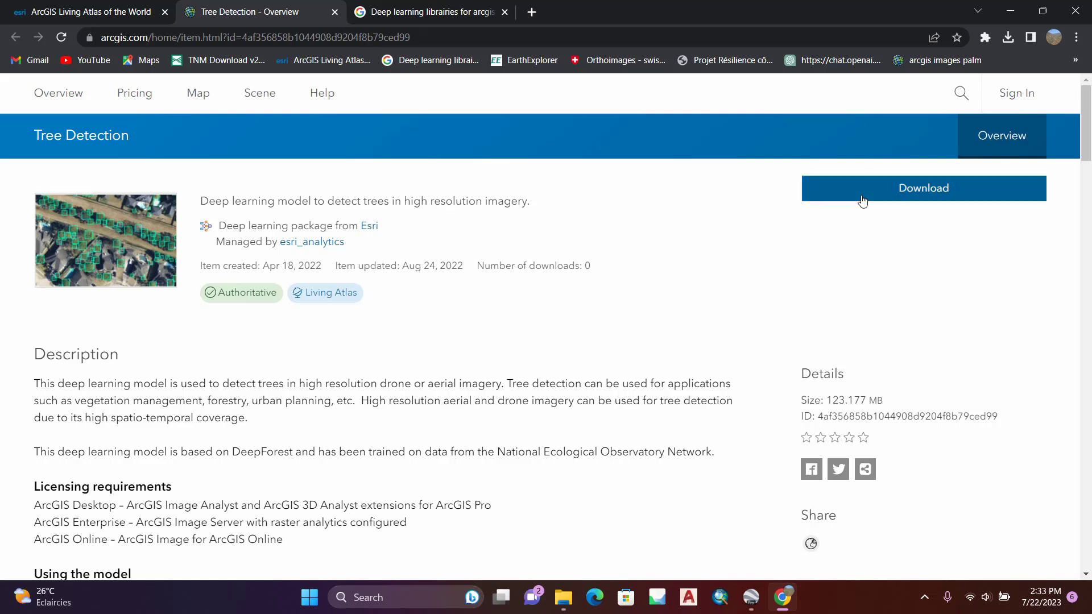
- Close the Tree Detection tab and rerun the 'Deep learning librairies for arcgis' Google search
click(335, 12)
click(243, 12)
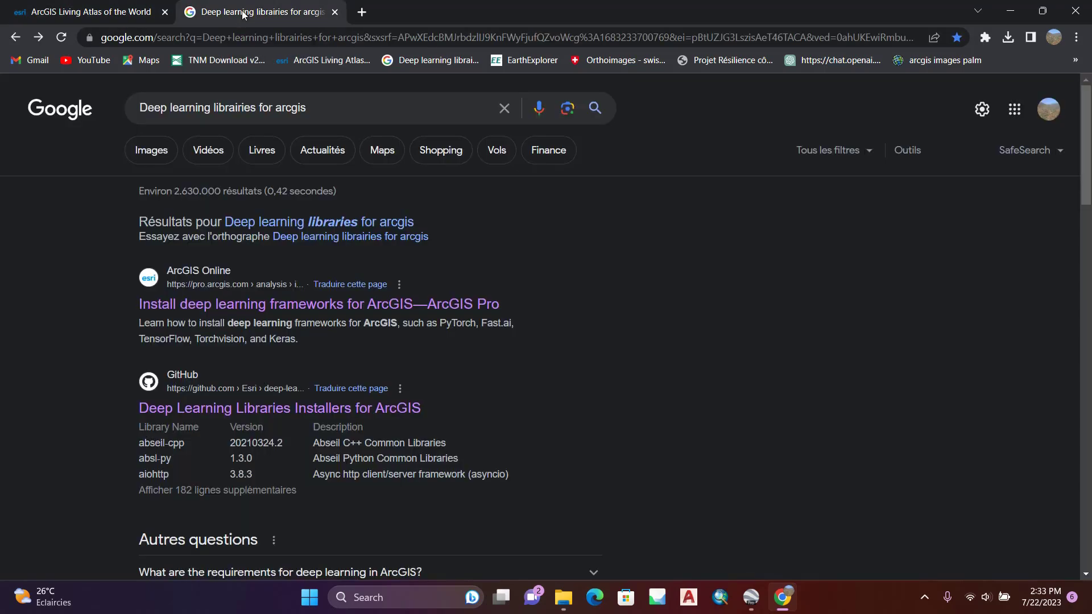
click(129, 39)
click(159, 35)
drag(209, 37, 69, 42)
click(361, 107)
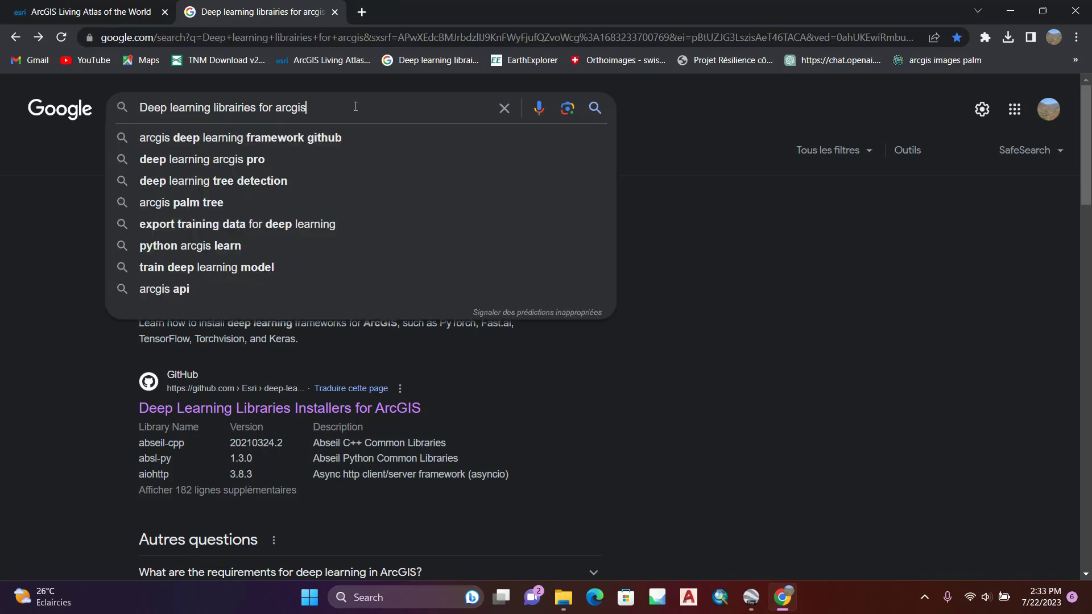
drag(320, 107, 33, 198)
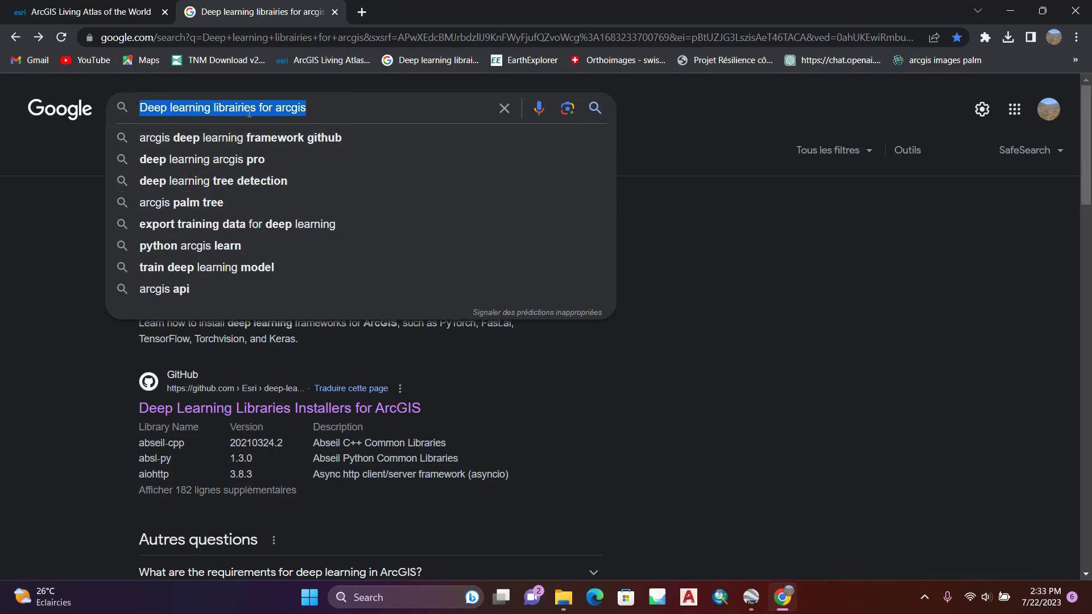
click(596, 108)
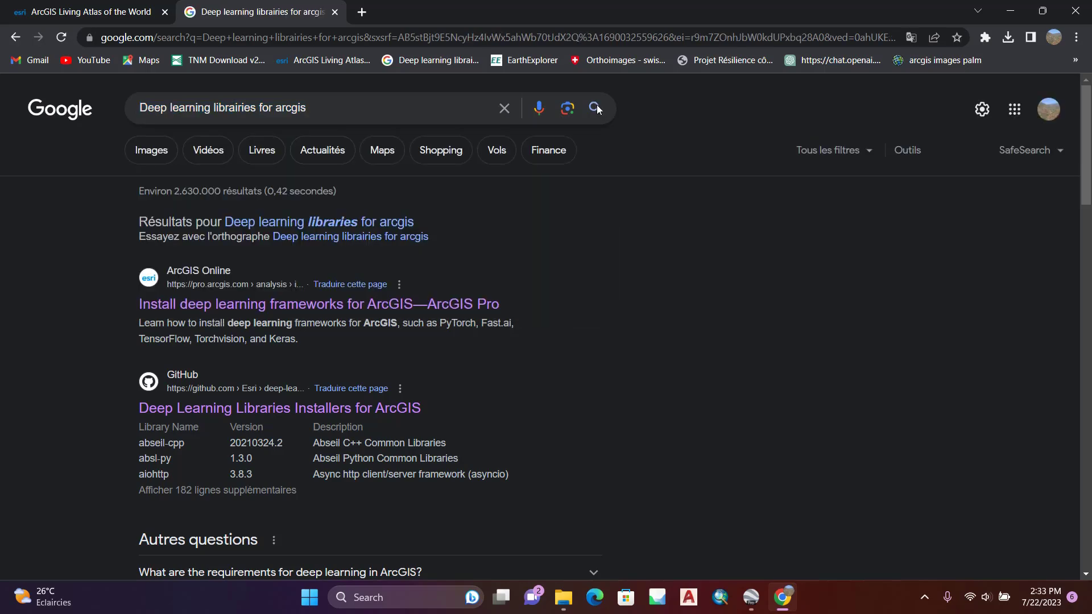
scroll(58, 418, down, 2)
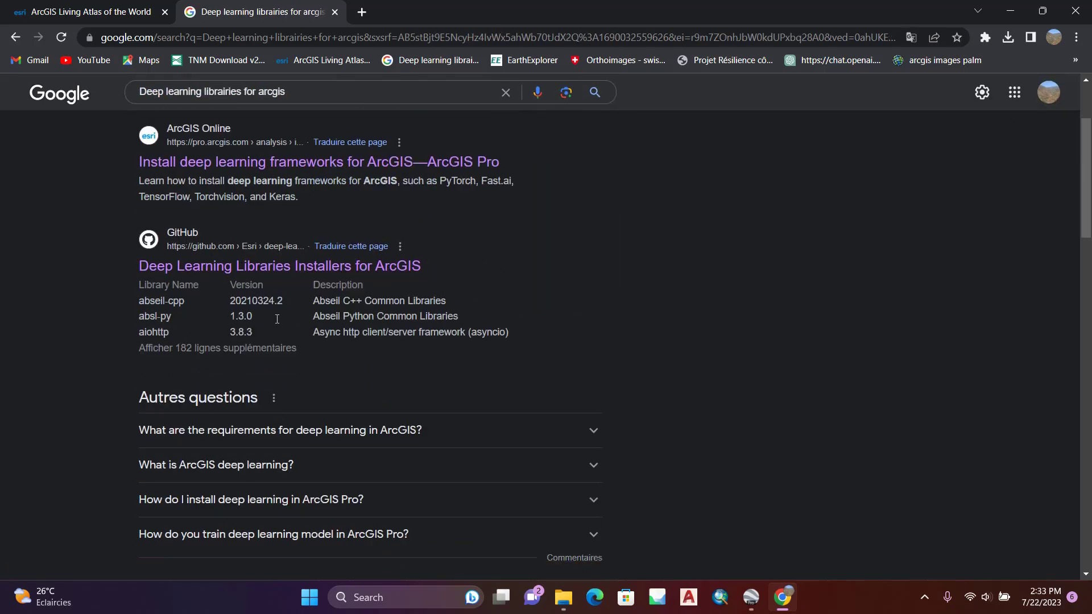
- Open Esri's deep-learning-frameworks GitHub page, expand Downloads for Previous Releases, then minimize Chrome
click(247, 268)
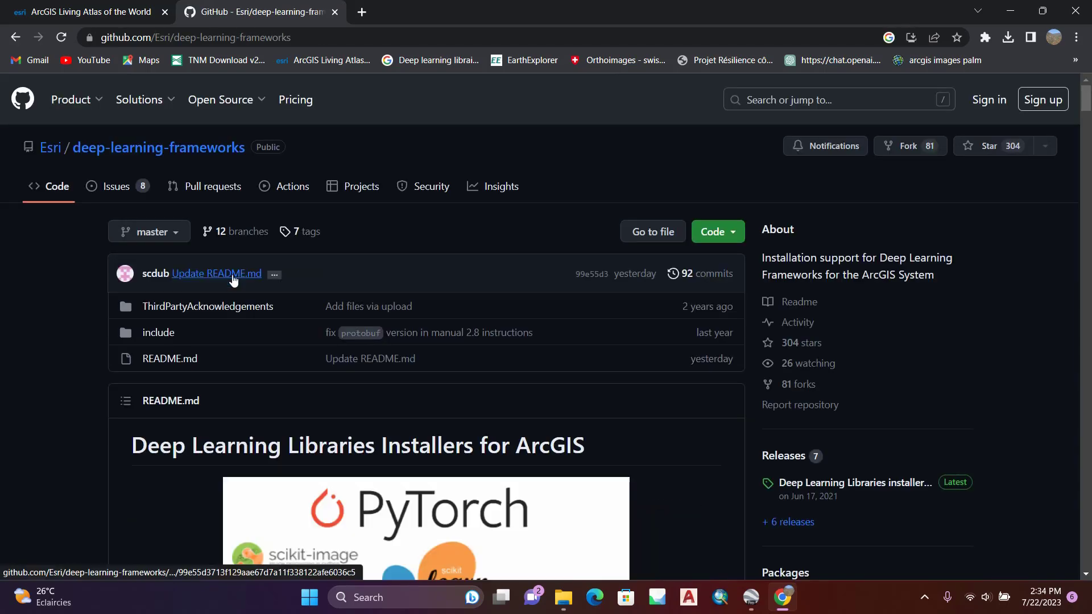
scroll(56, 370, down, 10)
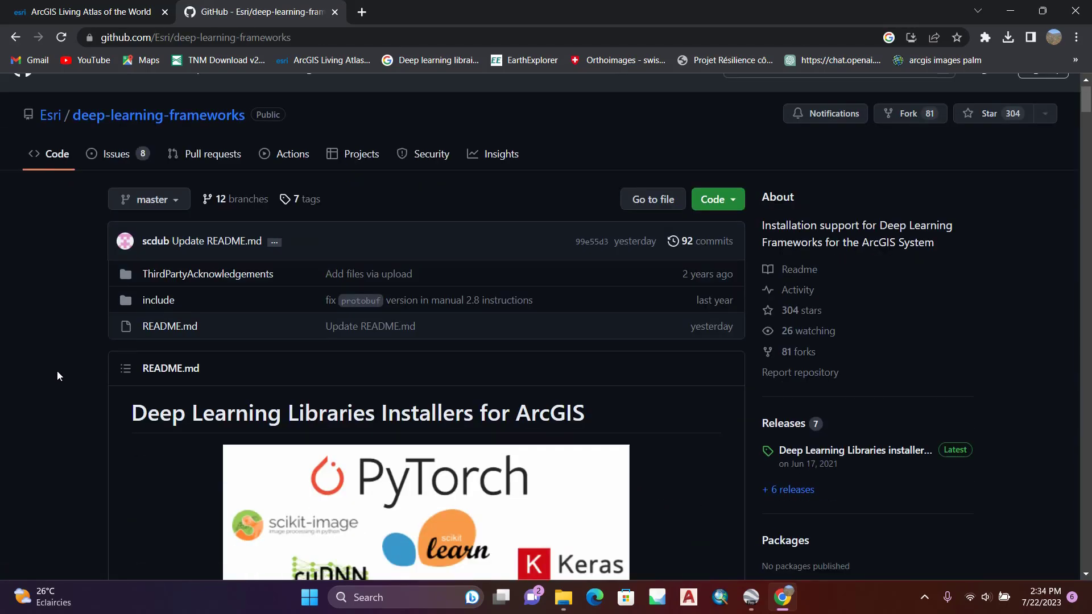
scroll(61, 367, down, 3)
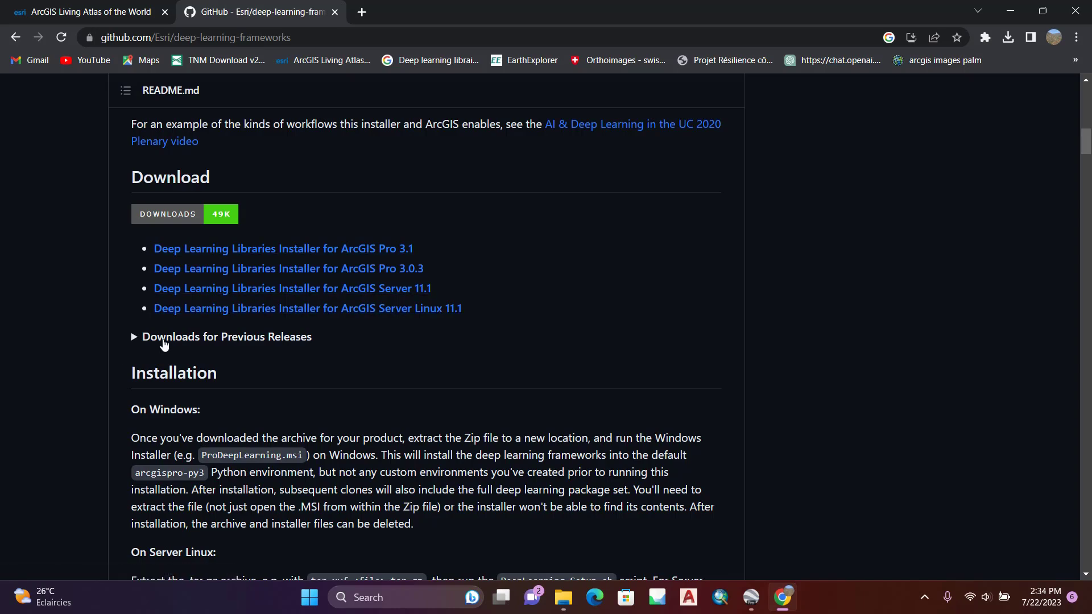
click(136, 339)
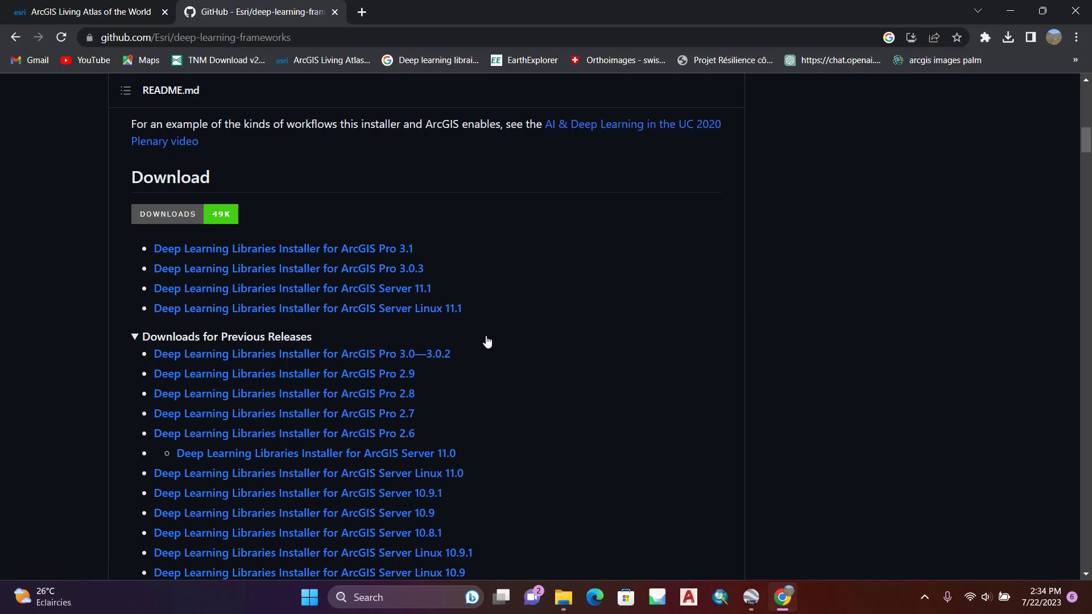
scroll(491, 341, down, 1)
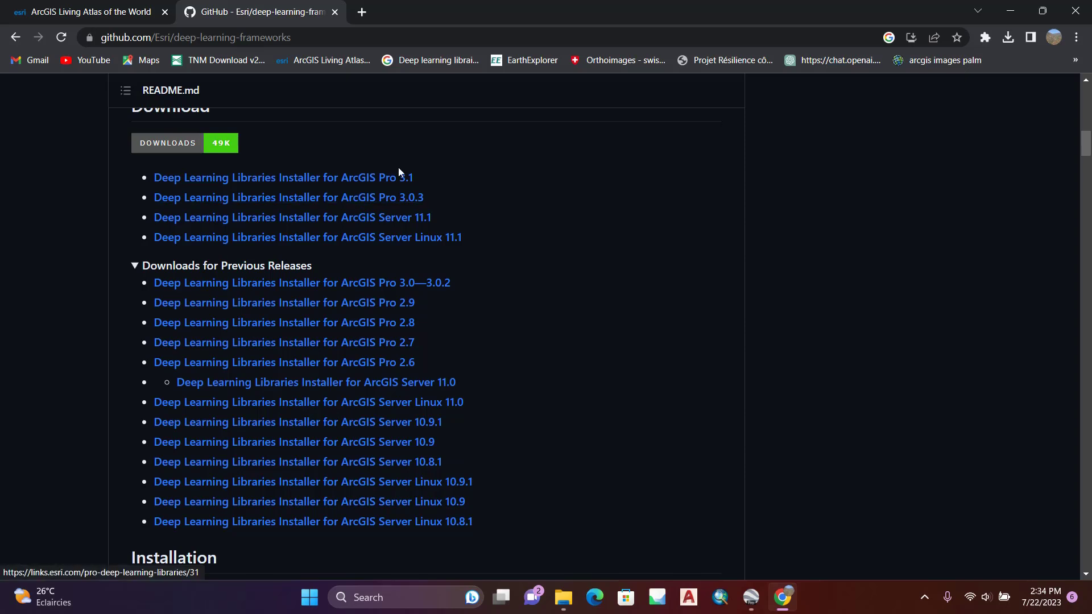
click(1010, 12)
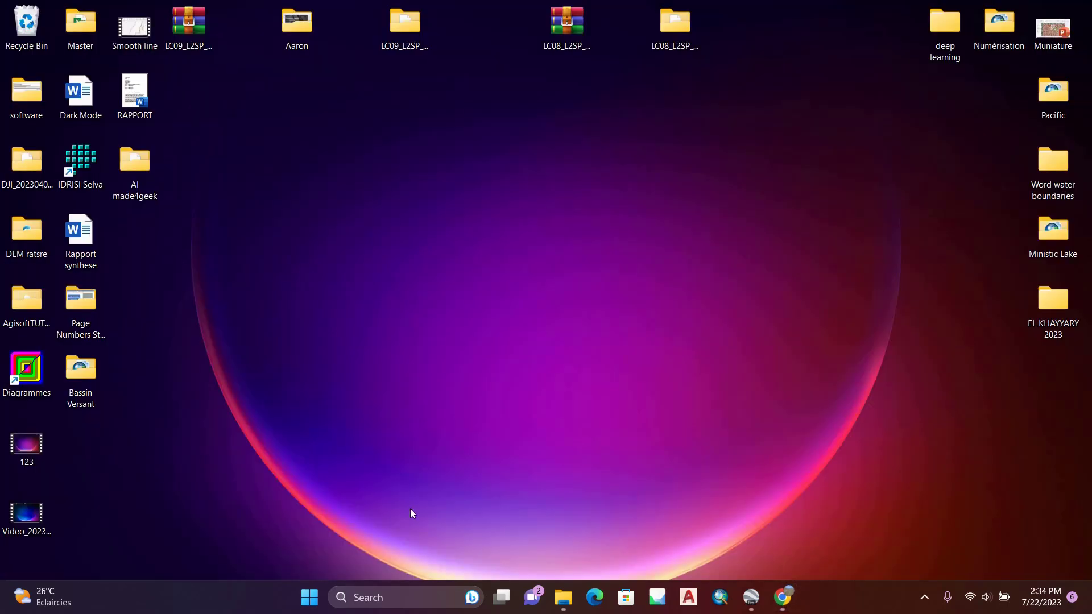
- Launch ArcGIS Pro from Windows search and open the recent Trees563 project
click(408, 601)
text(arcg)
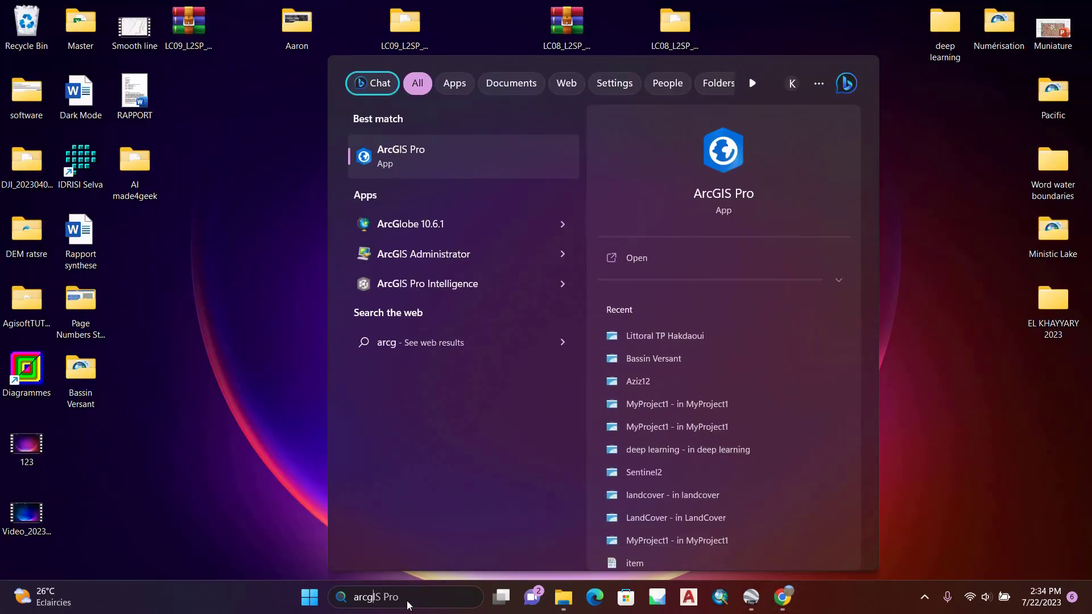
click(658, 261)
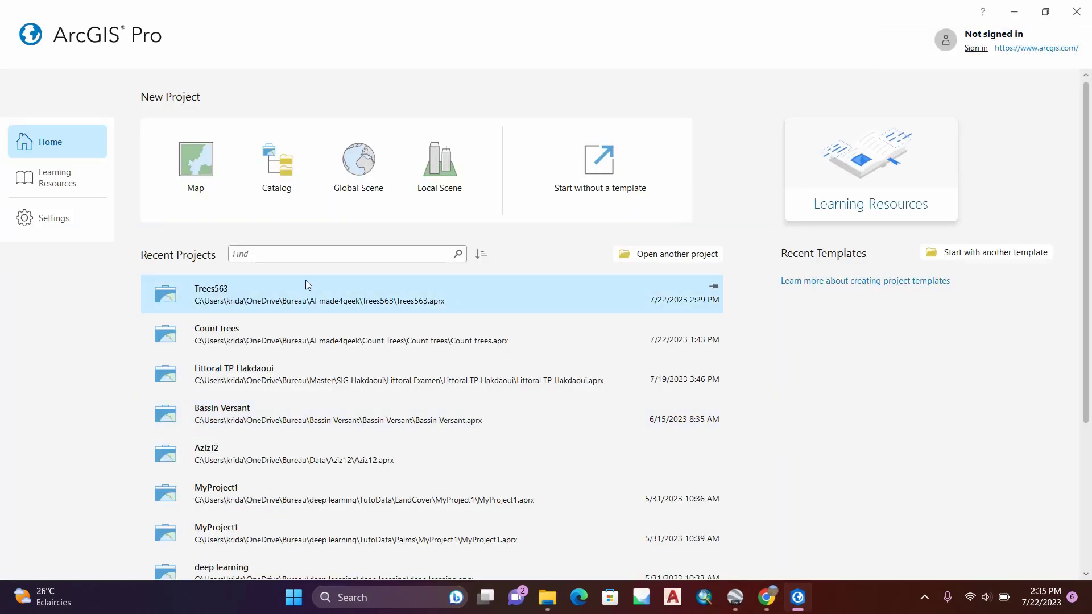
click(263, 303)
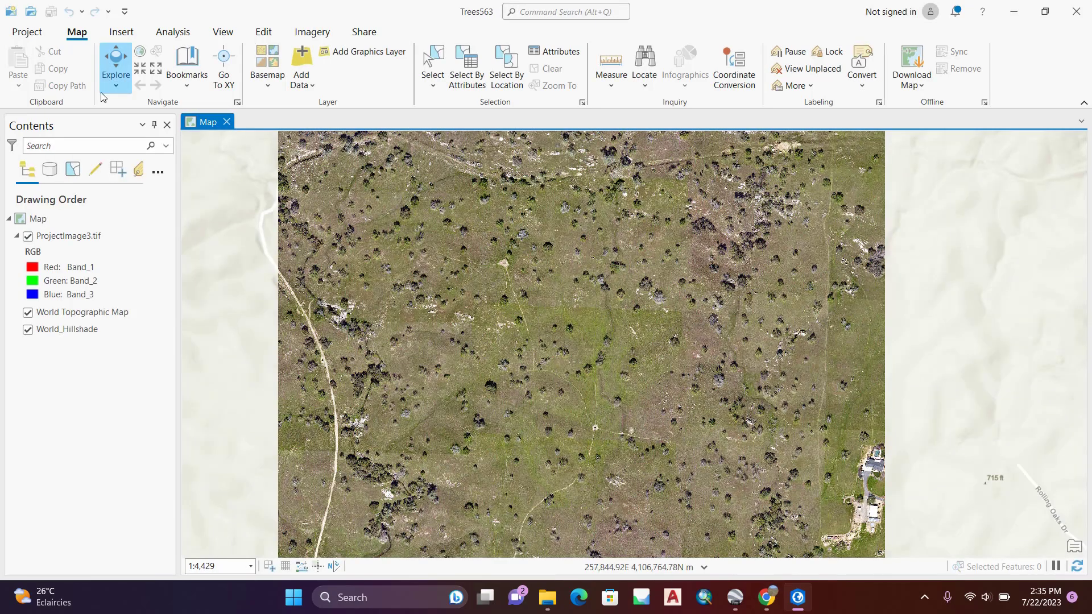
- Add Percel.shp to the map and centre the parcel in view
click(302, 60)
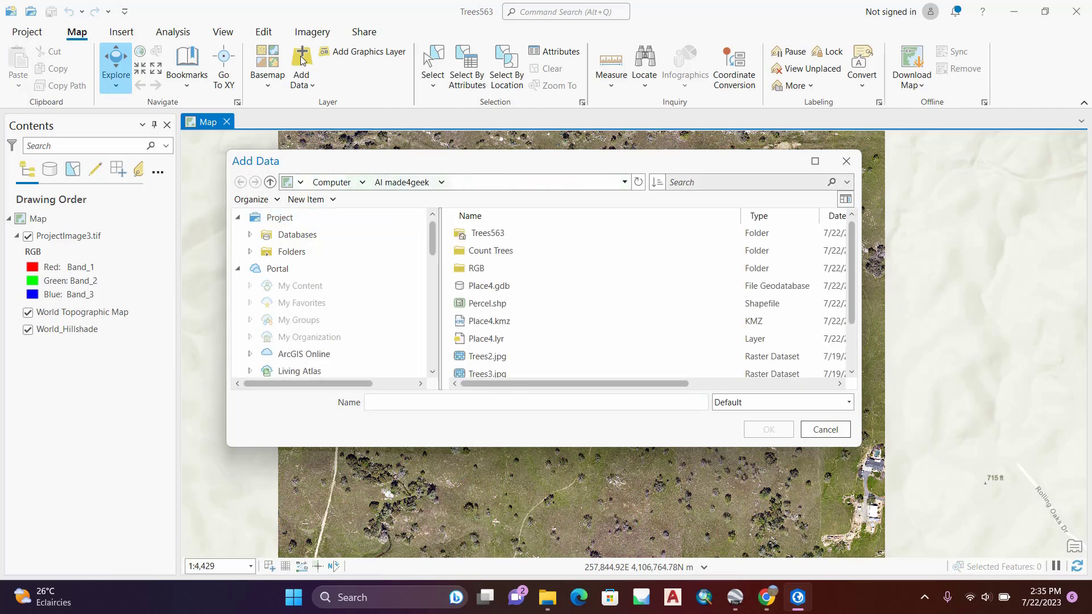
click(487, 302)
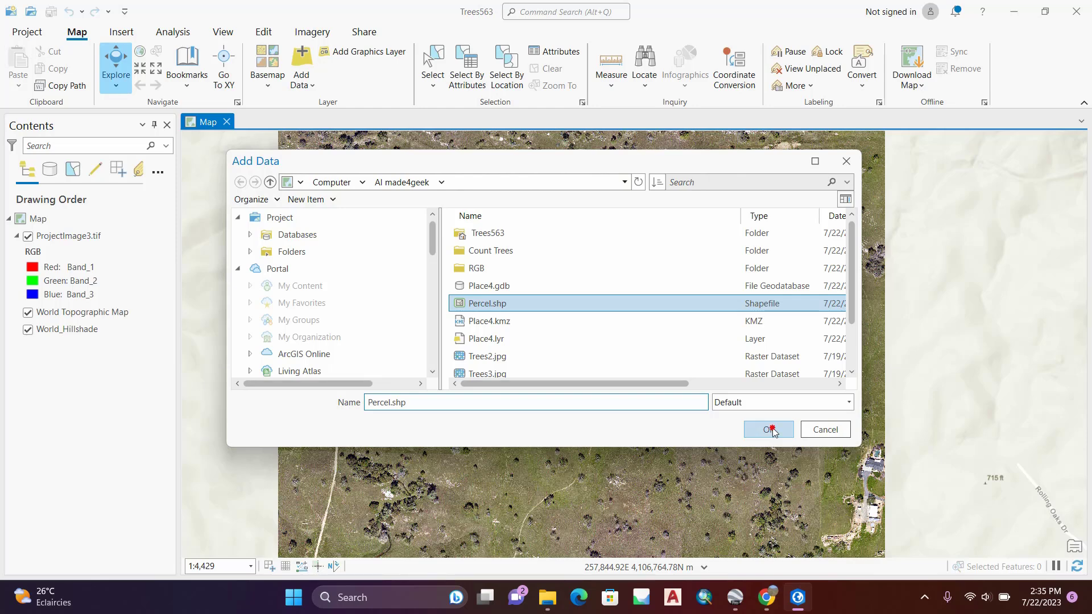
click(769, 430)
drag(628, 340, 588, 389)
- Symbolize the Percel layer with no fill and a red 2 pt outline
click(45, 244)
right_click(44, 241)
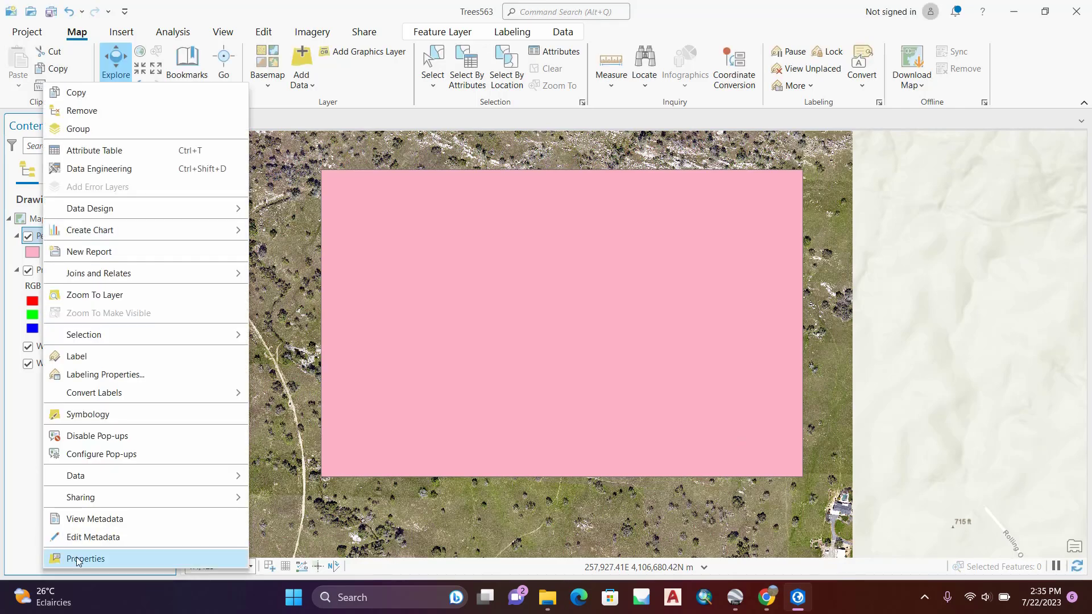
click(108, 415)
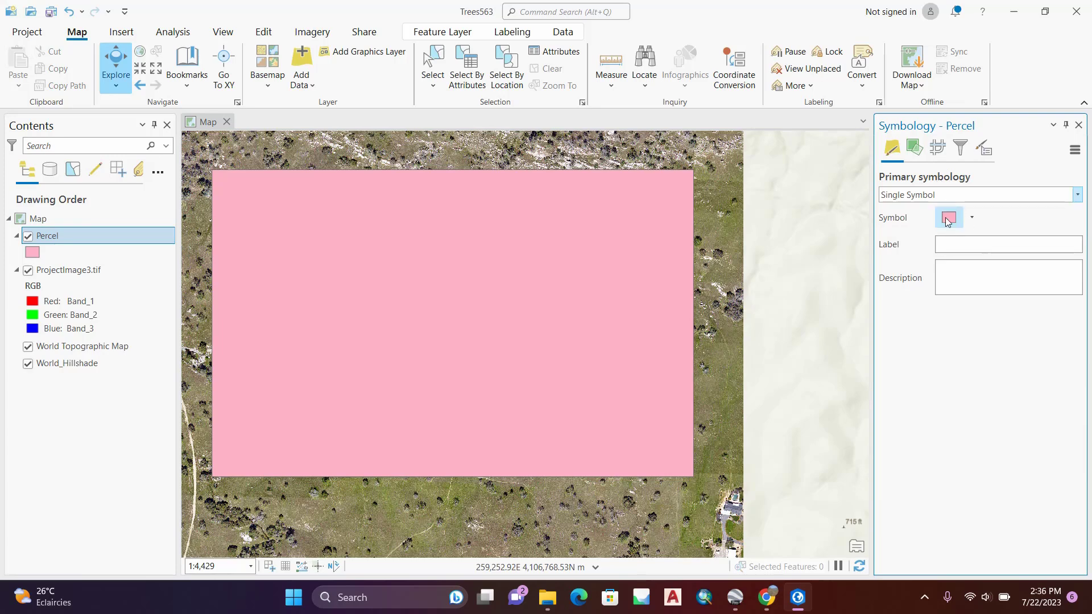
click(948, 219)
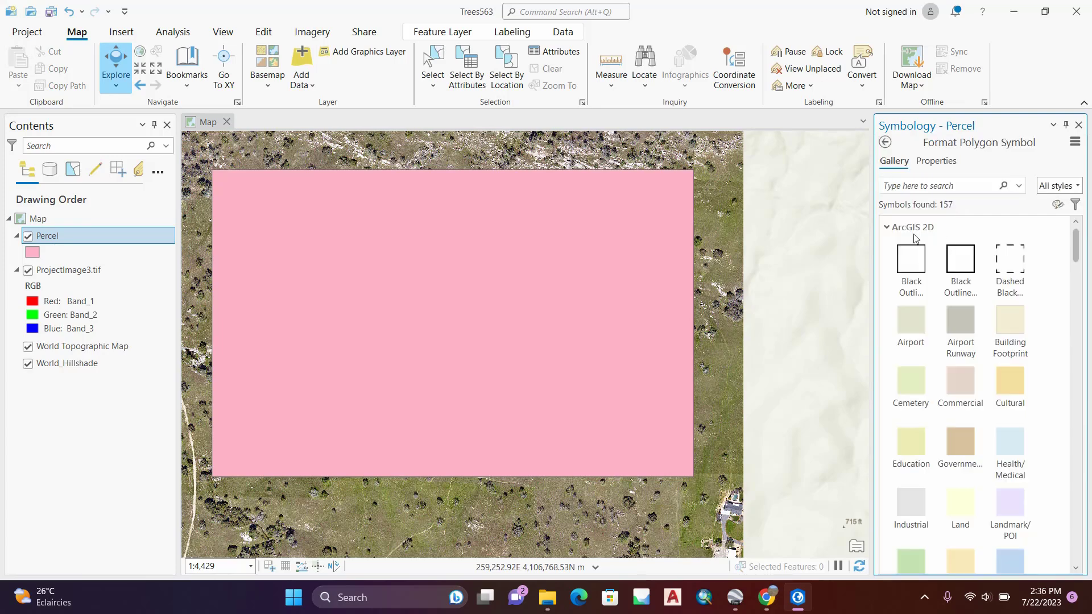
click(937, 163)
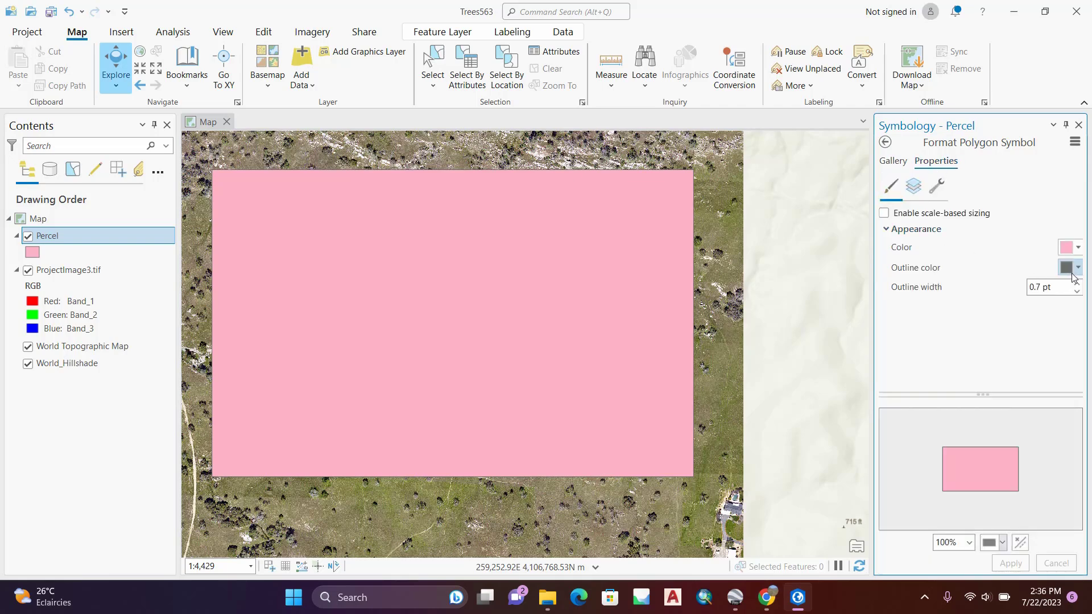
click(1077, 248)
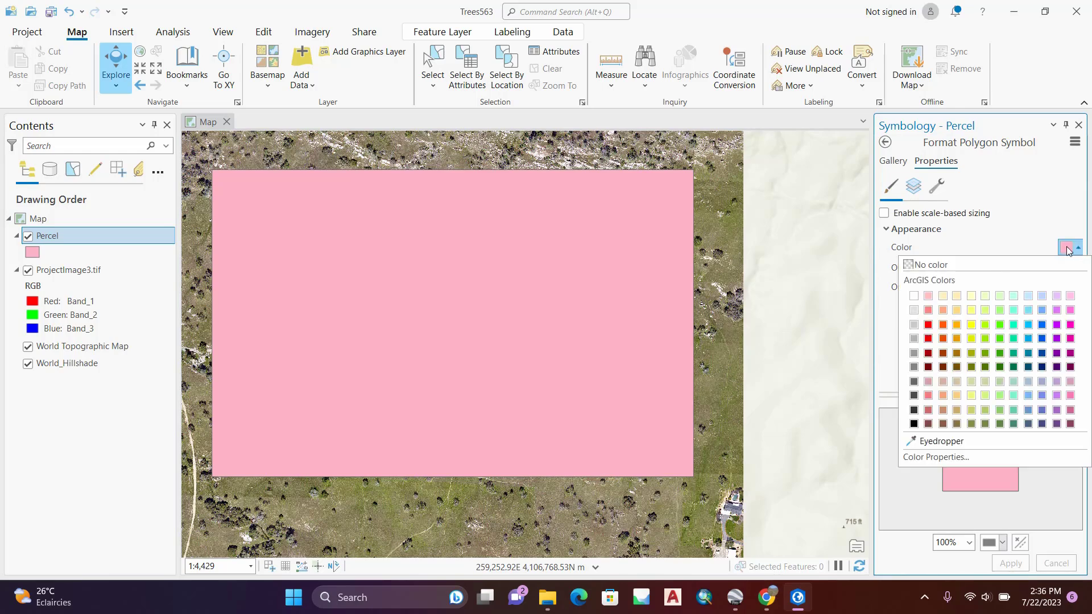
click(965, 265)
click(1077, 269)
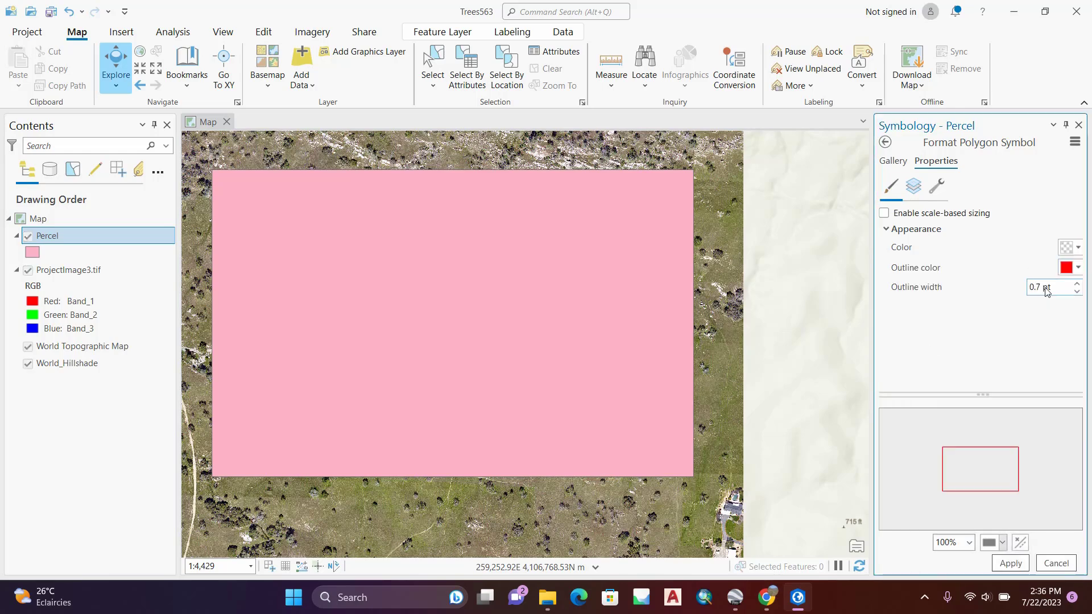
click(1076, 283)
text(2)
click(1011, 563)
click(1078, 125)
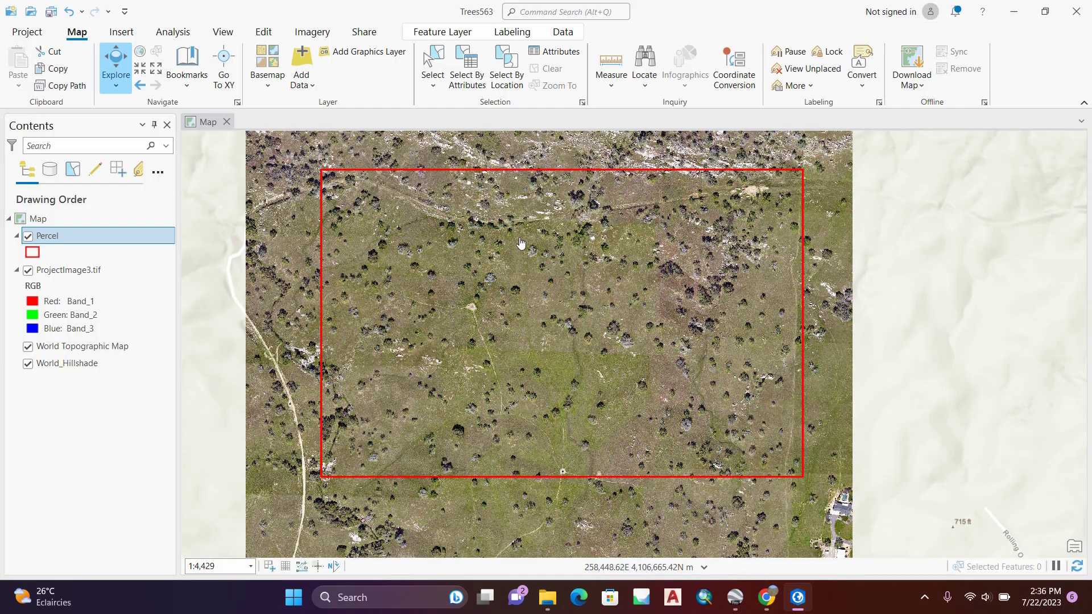
- Open the Geoprocessing Toolboxes list and expand Image Analyst Tools > Deep Learning
click(173, 35)
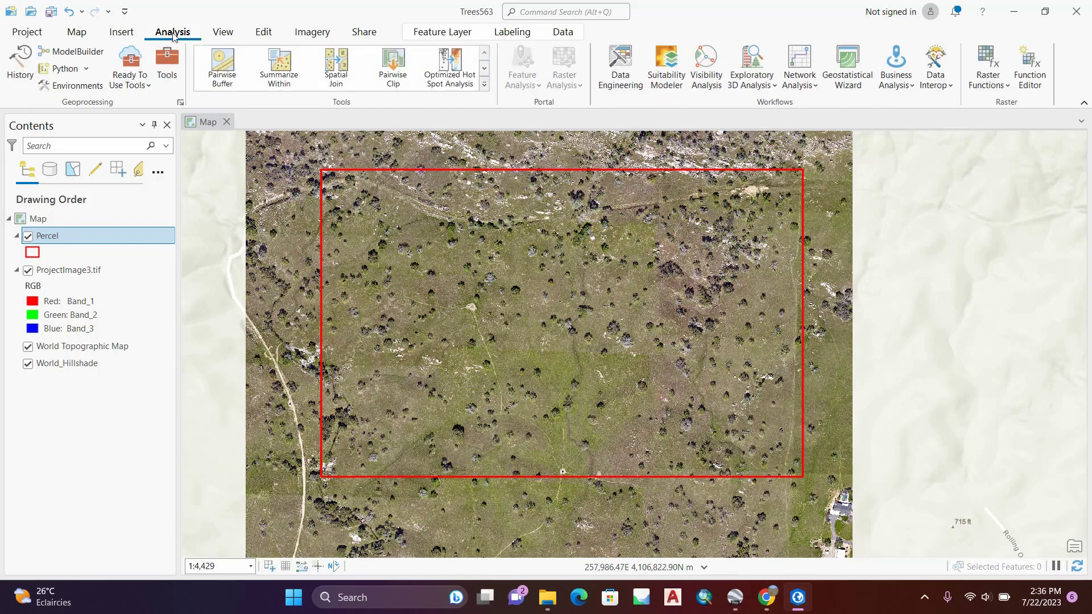
click(167, 63)
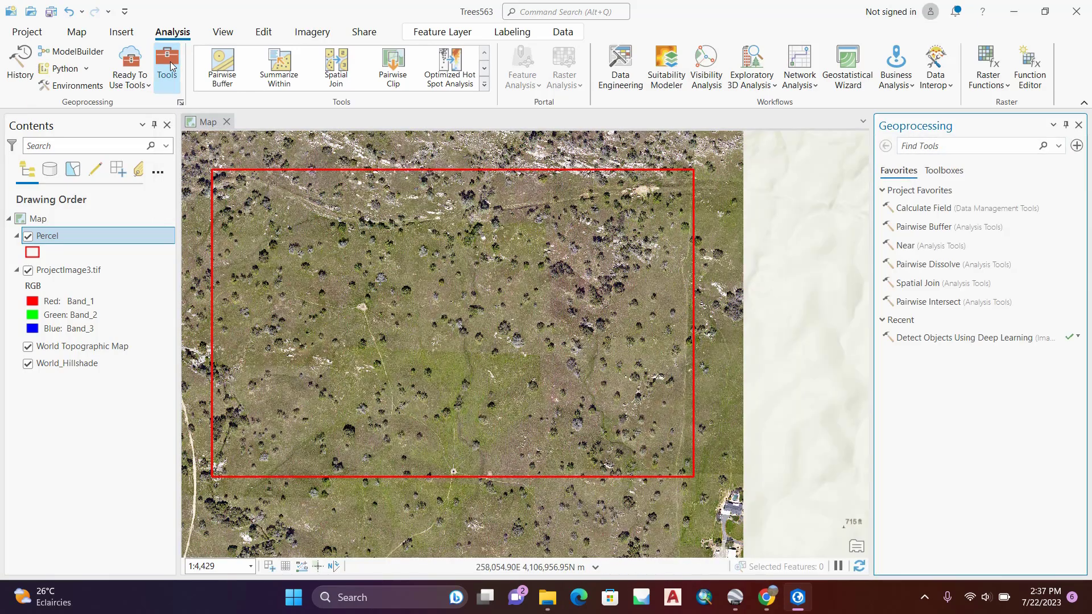
click(953, 174)
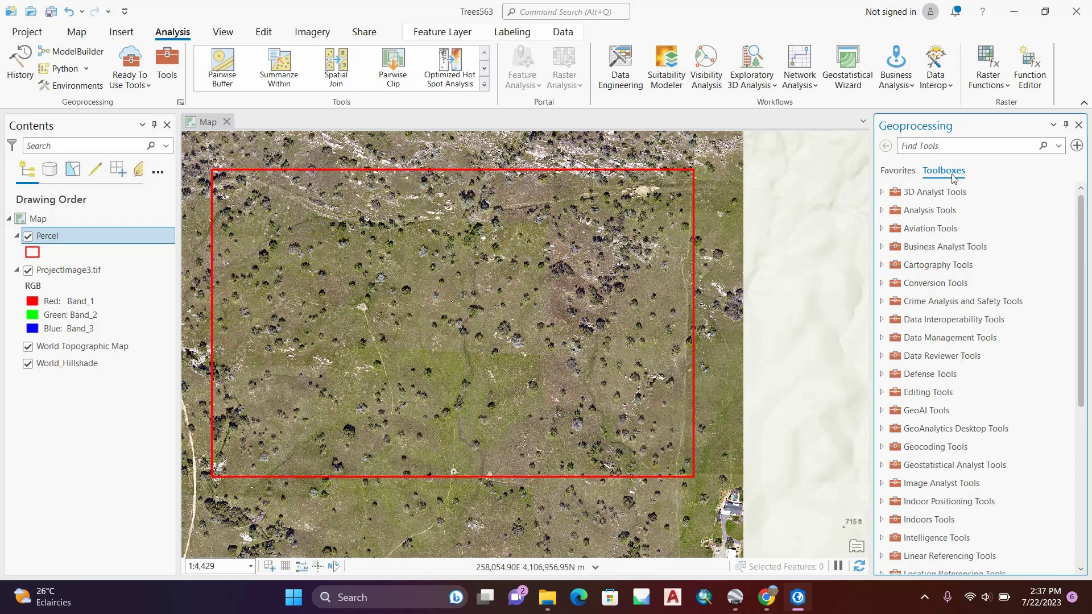
scroll(1004, 337, down, 1)
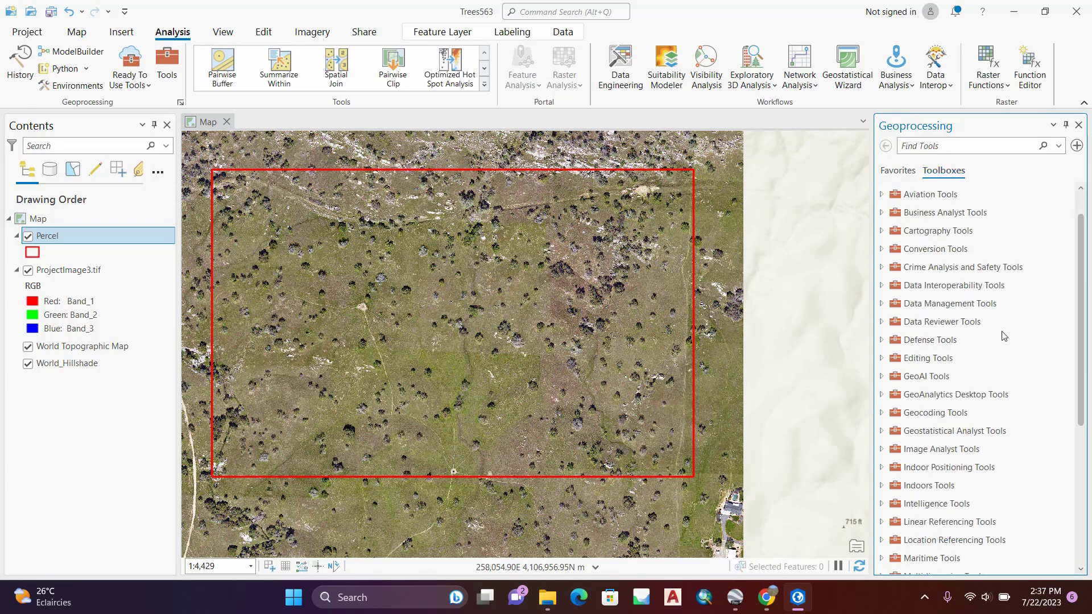
scroll(1003, 337, down, 1)
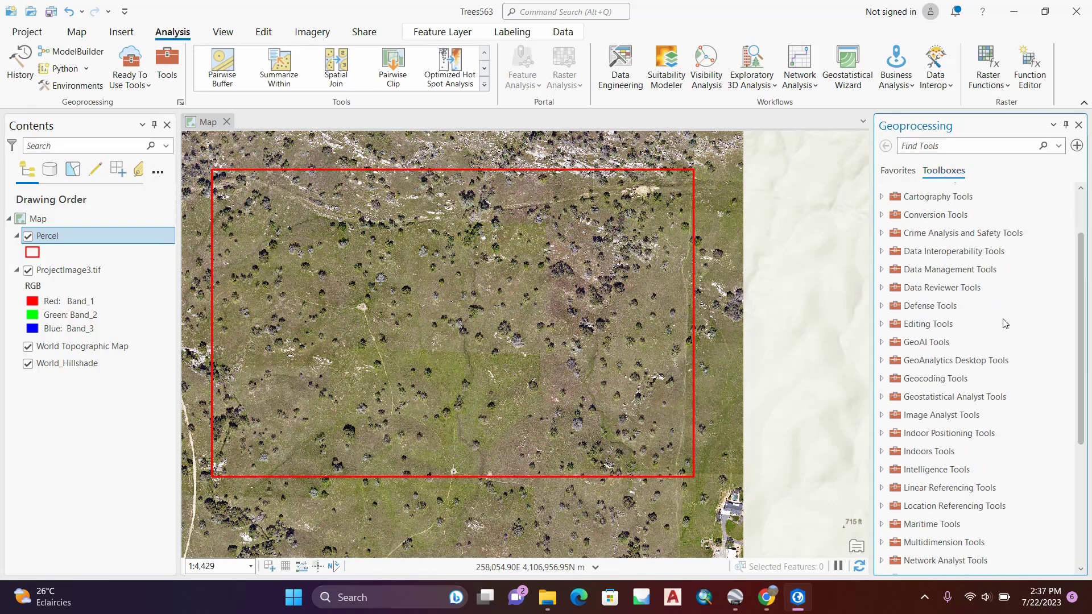
scroll(1005, 322, down, 2)
scroll(1006, 322, down, 3)
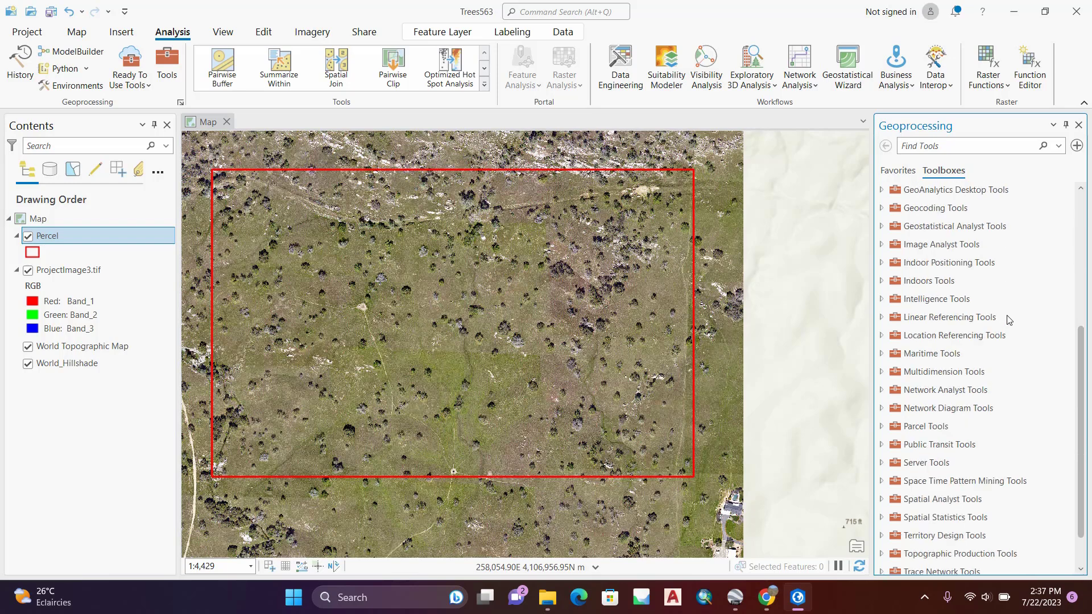
scroll(1009, 321, up, 3)
scroll(1011, 317, up, 2)
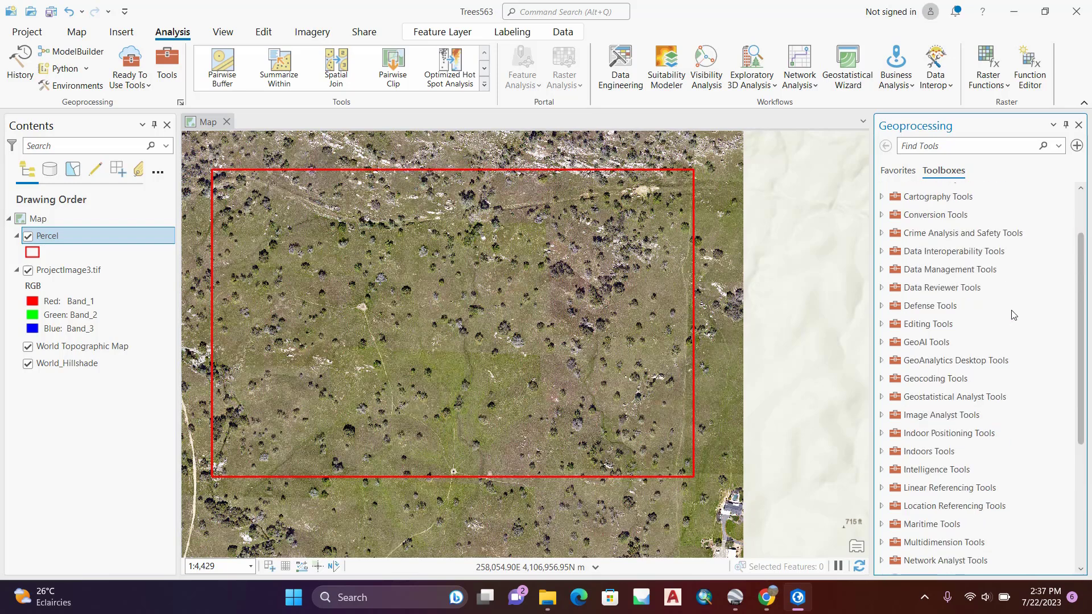
scroll(1014, 315, down, 1)
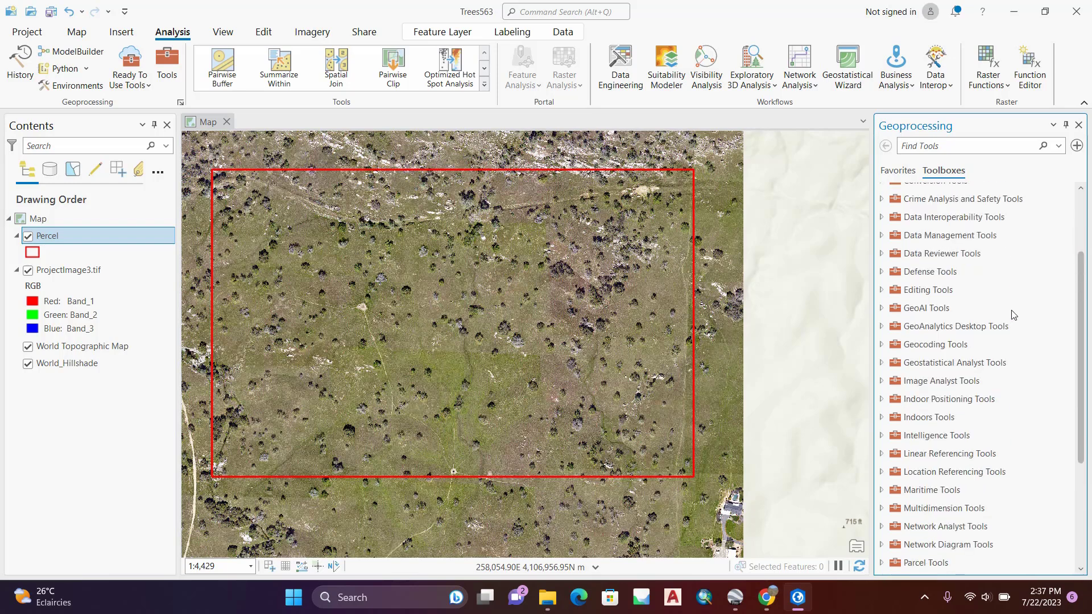
click(965, 382)
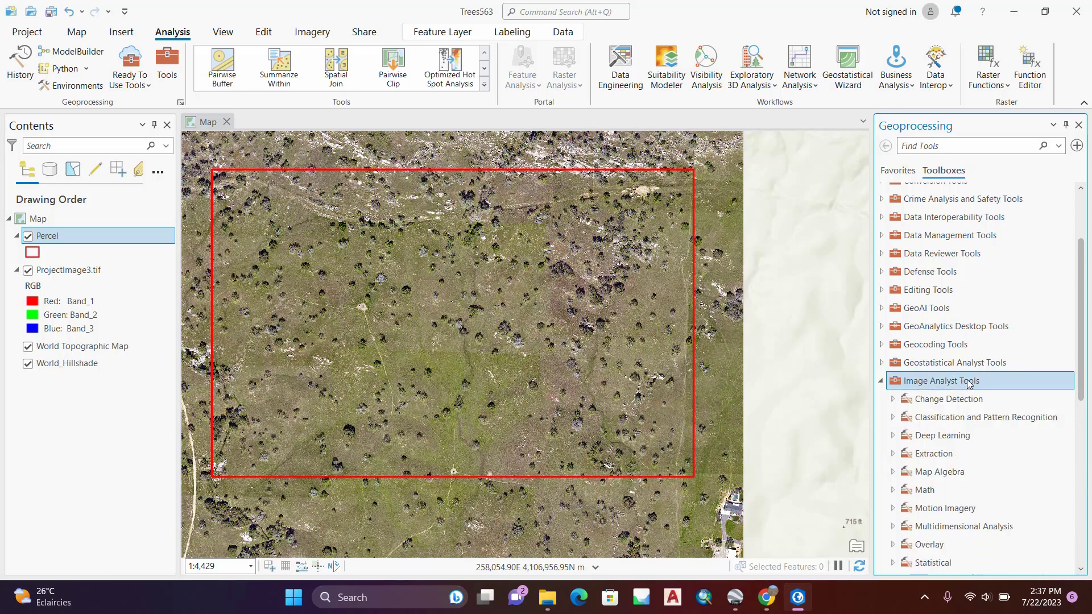
click(963, 438)
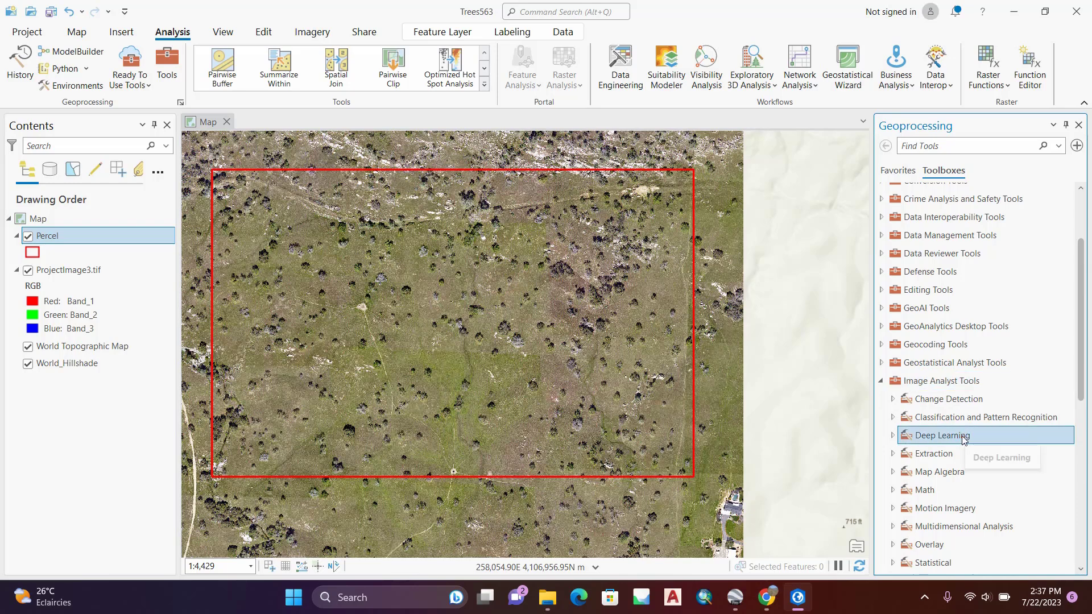
scroll(1001, 415, down, 2)
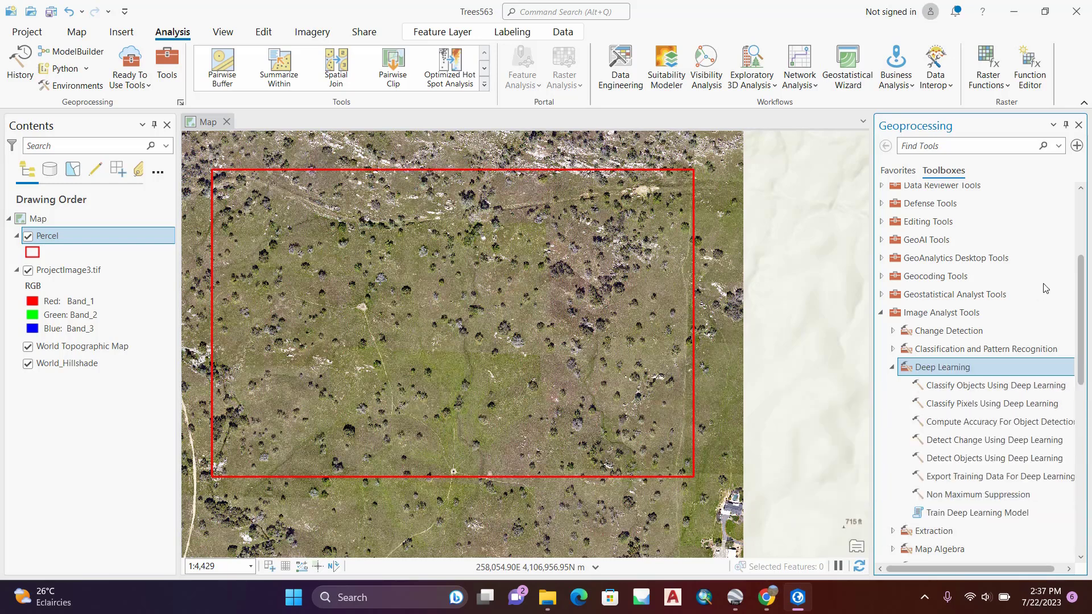
- Open Detect Objects Using Deep Learning with ProjectImage3.tif as the input raster
double_click(1020, 460)
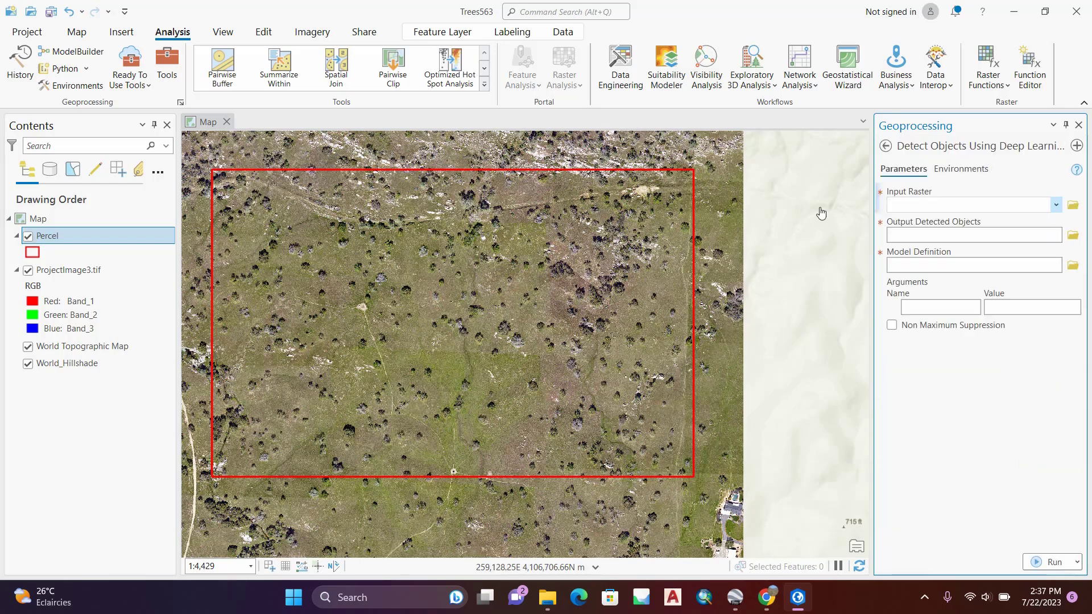
click(910, 206)
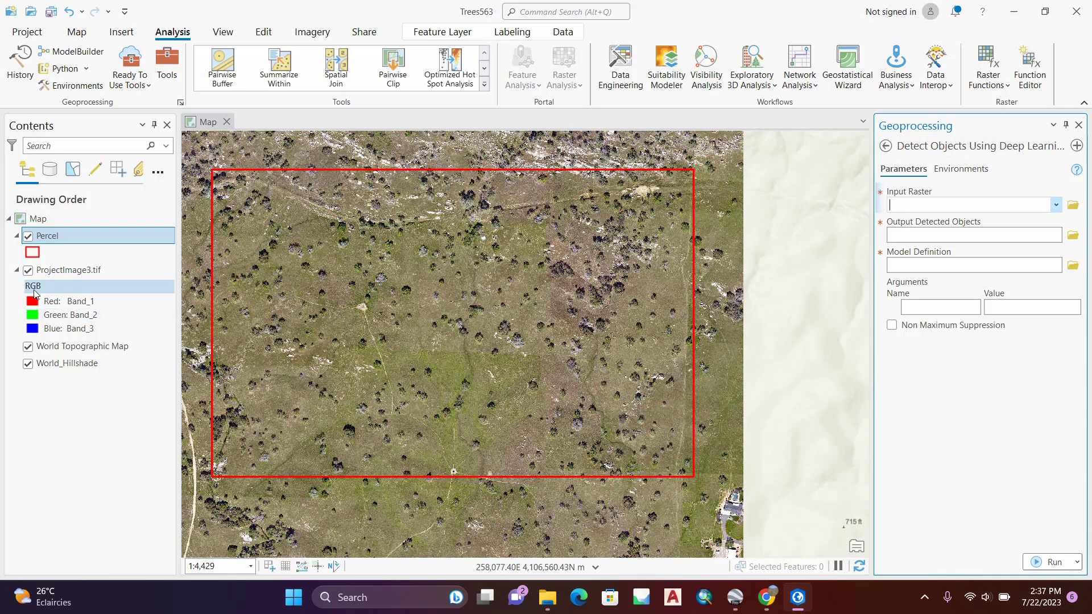
click(68, 270)
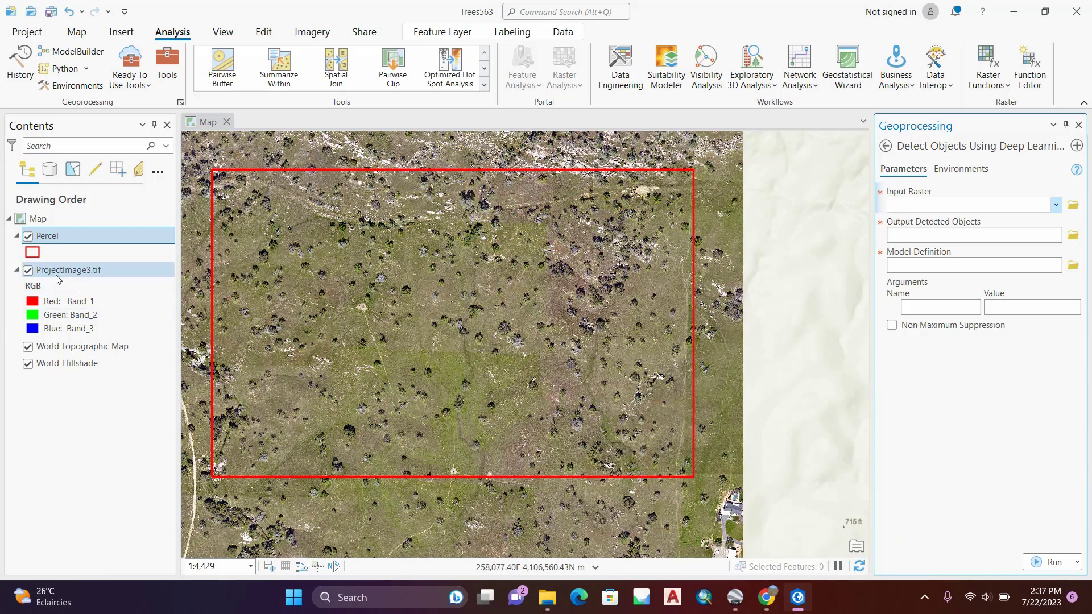
click(948, 206)
key(ctrl+v)
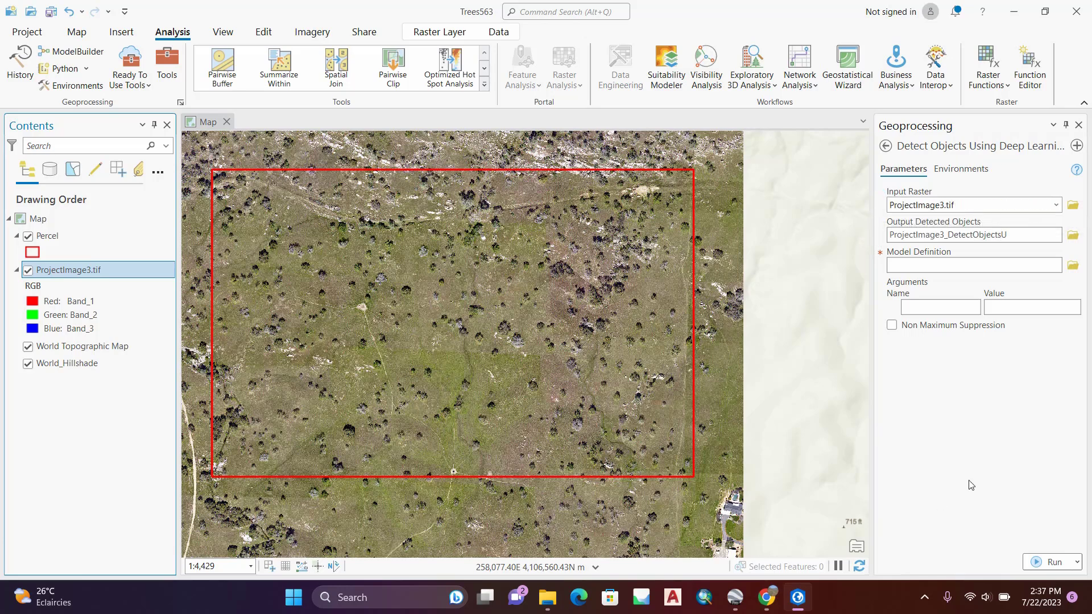
click(1055, 206)
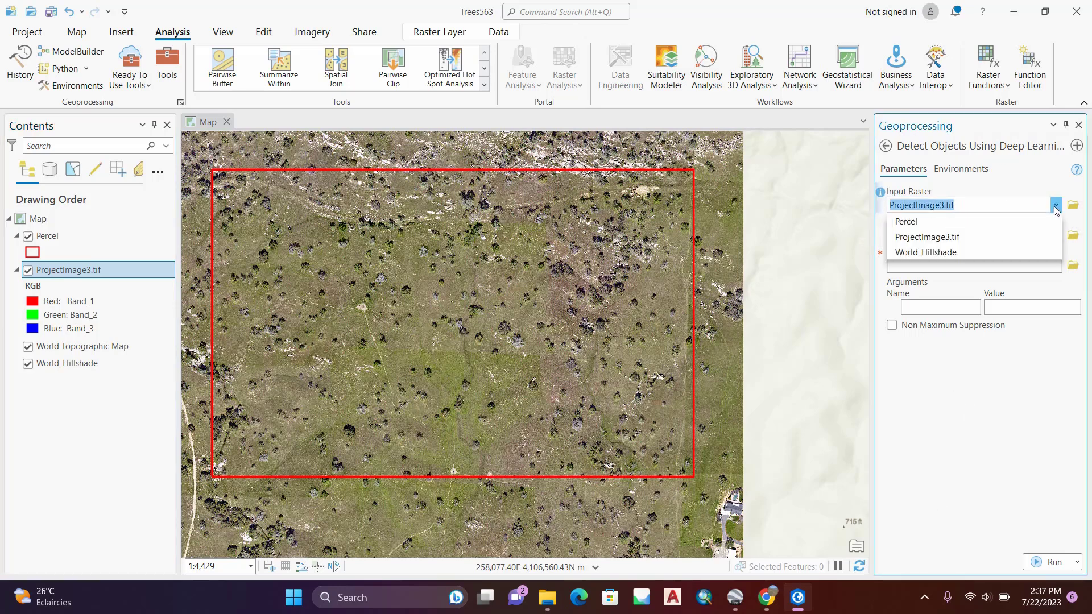
click(971, 241)
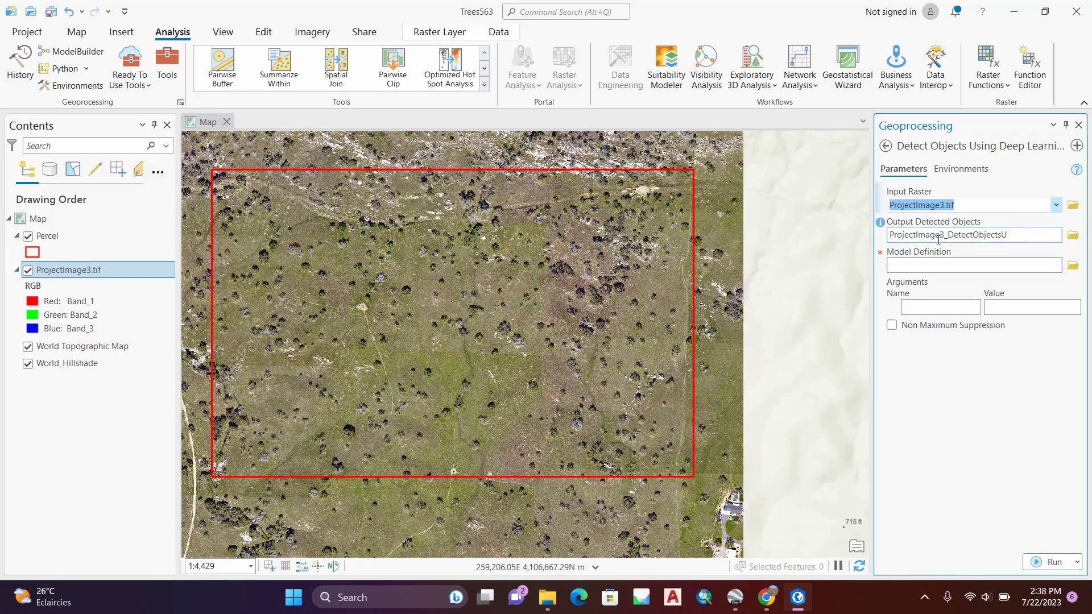
- Keep the default output ProjectImage3_DetectObjectsU for the detected objects
click(1069, 237)
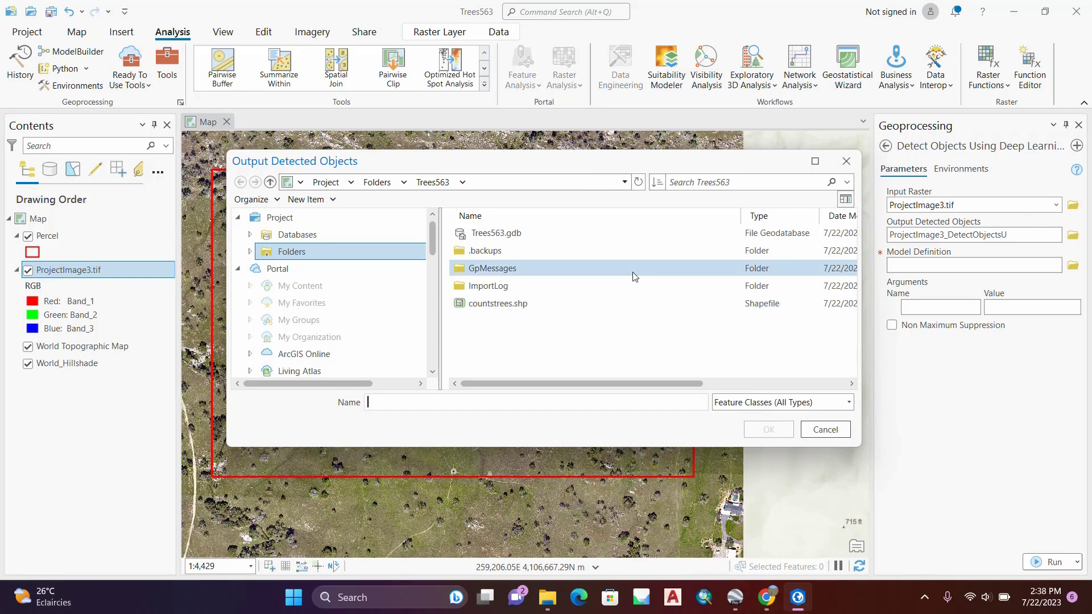
click(827, 429)
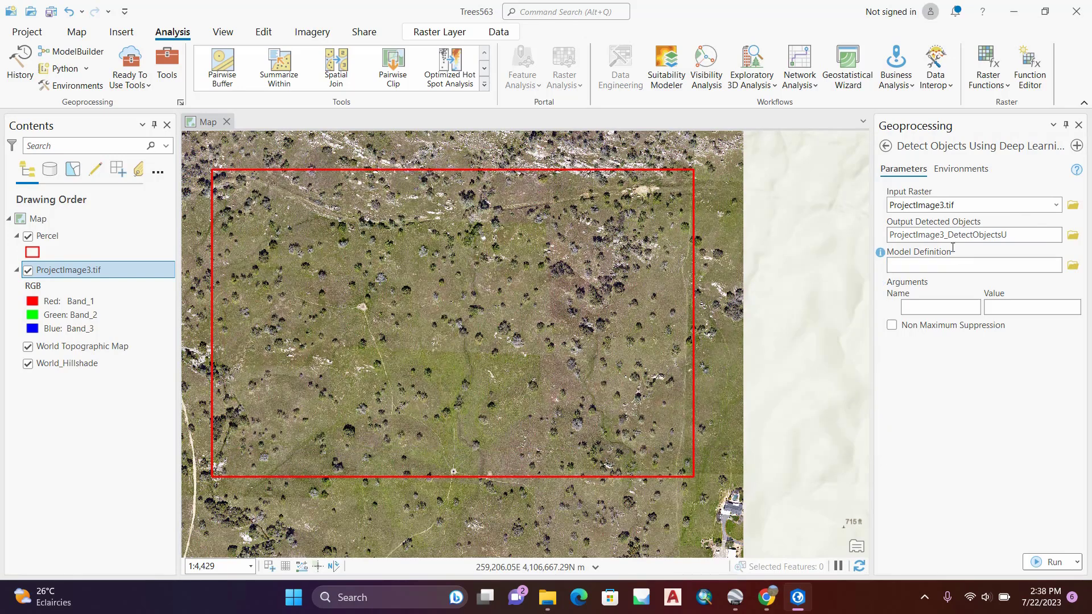
click(1033, 235)
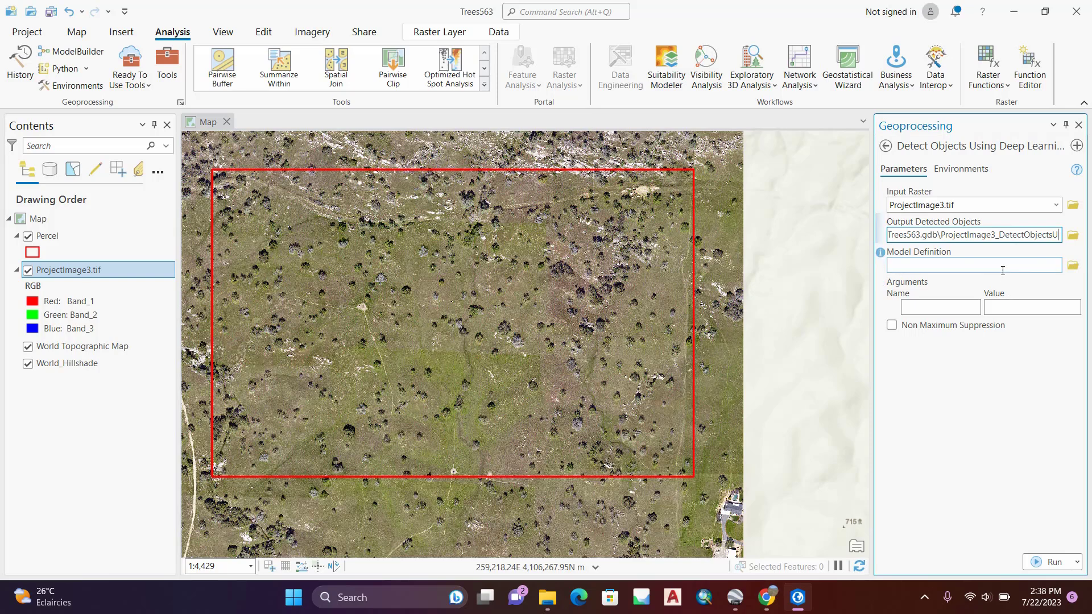
click(1003, 269)
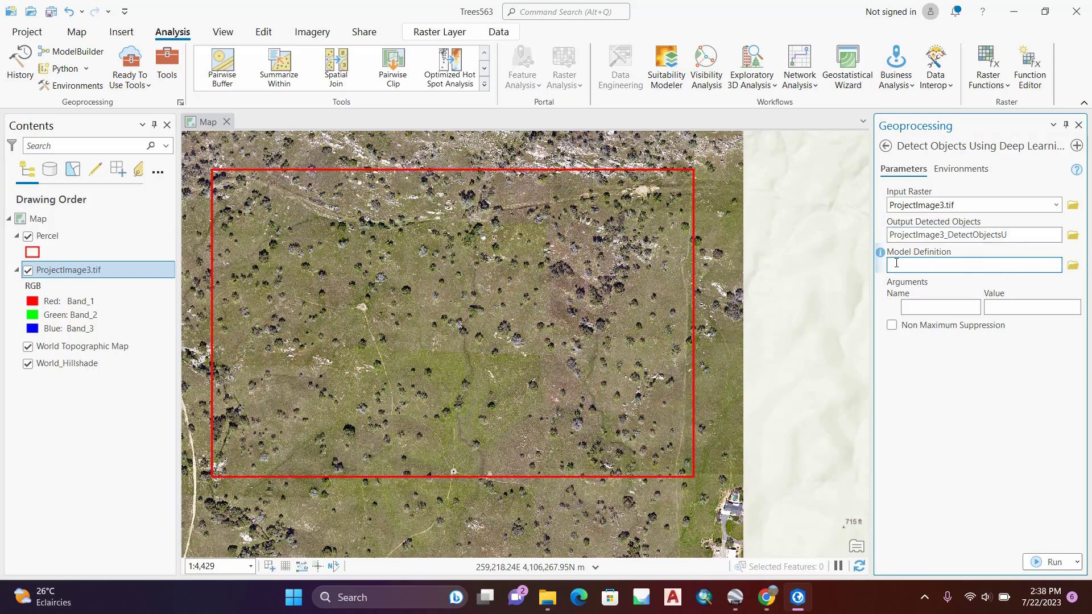
- Load TreeDetection.dlpk from Desktop > deep learning > Footprint Detection as the model definition
click(1074, 267)
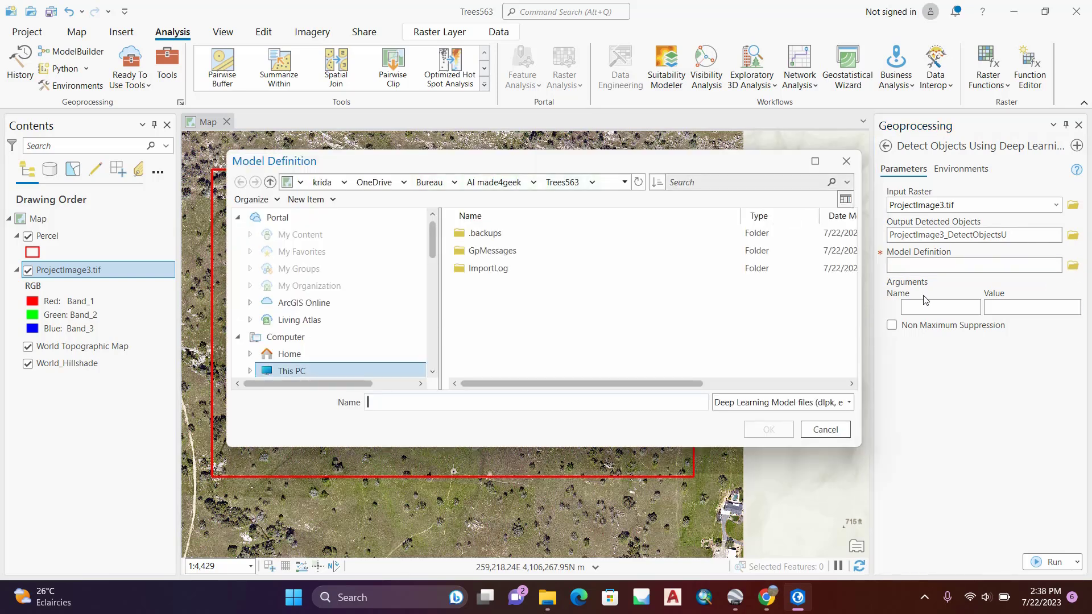
scroll(377, 319, down, 4)
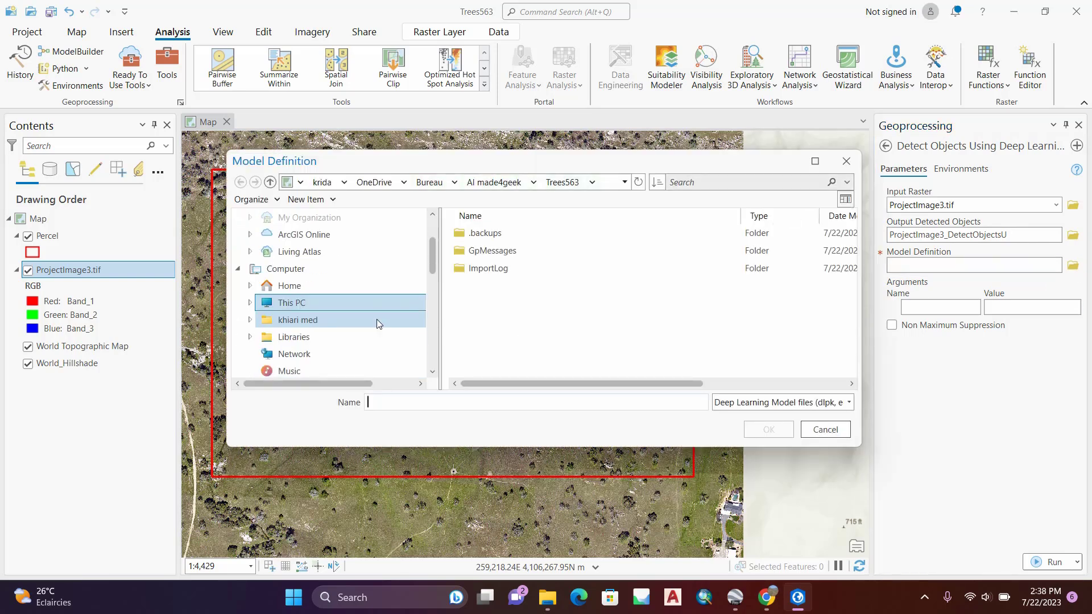
scroll(377, 322, down, 1)
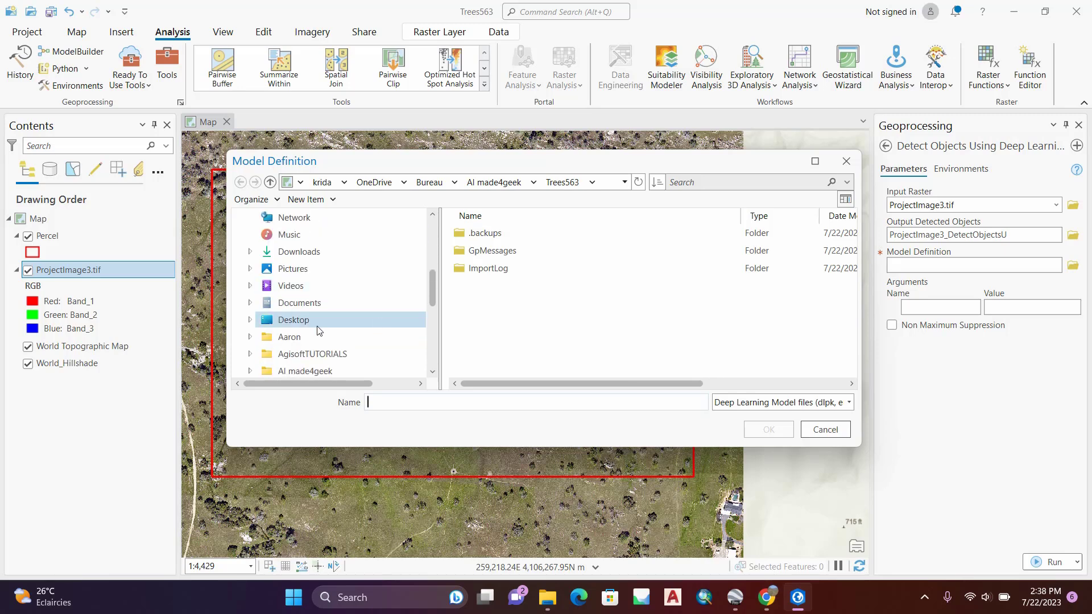
click(315, 320)
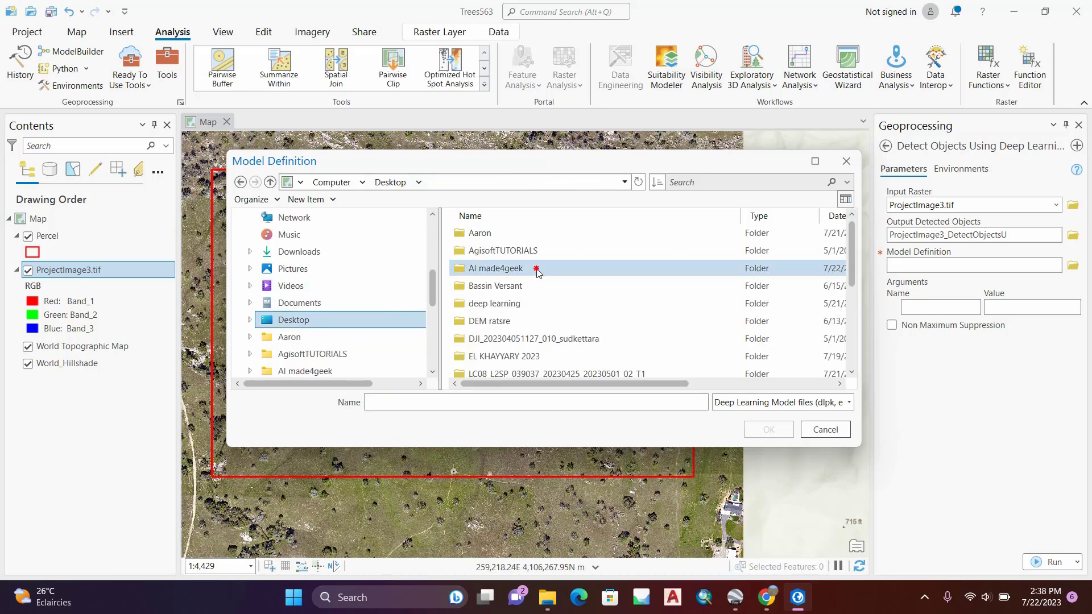
key(d)
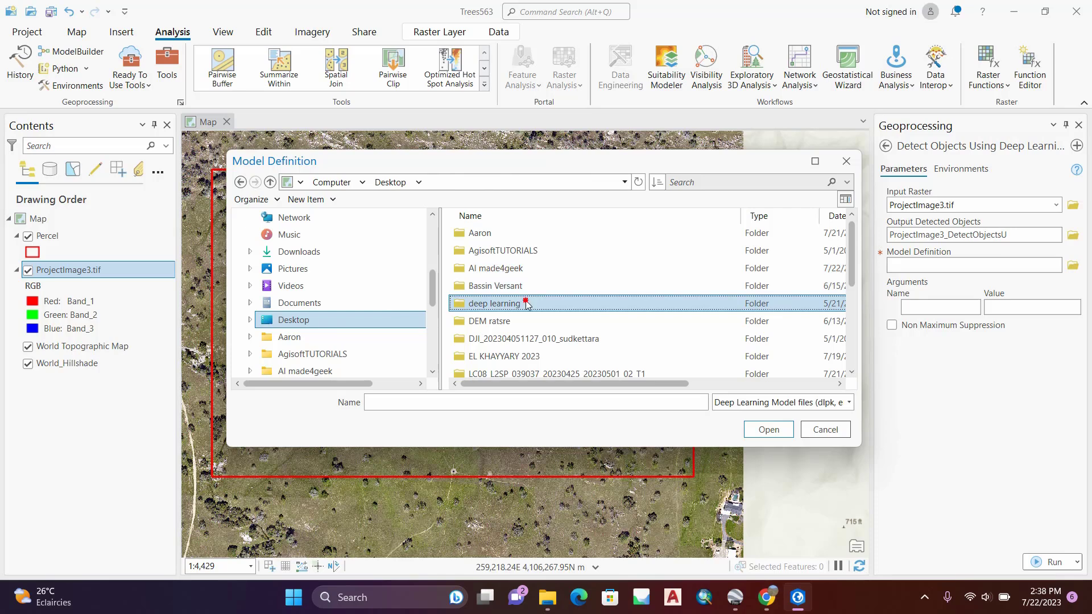
double_click(529, 303)
click(519, 254)
double_click(519, 253)
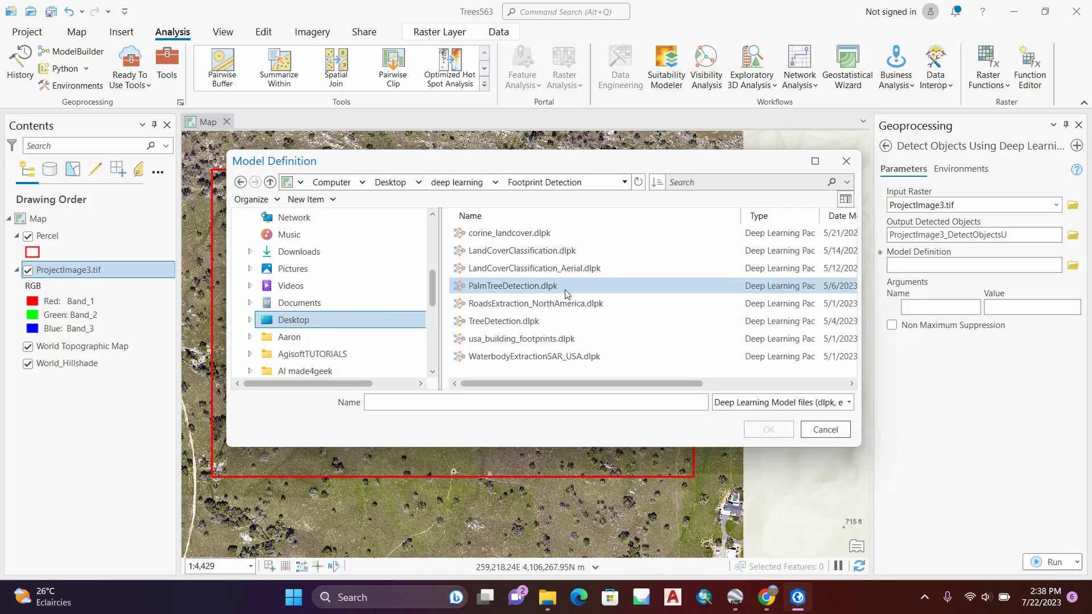
click(521, 318)
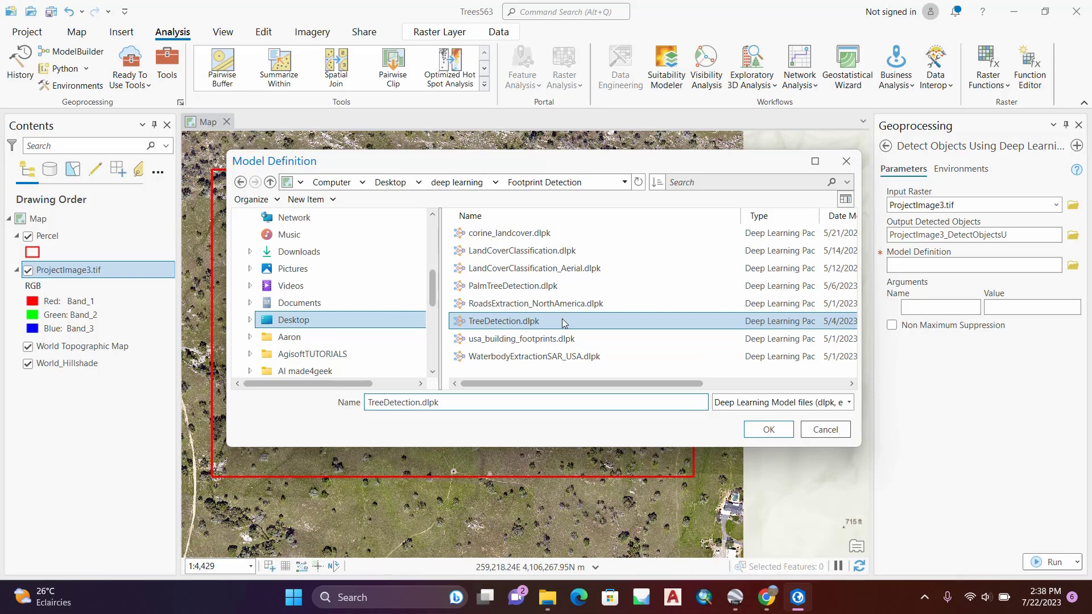
click(779, 434)
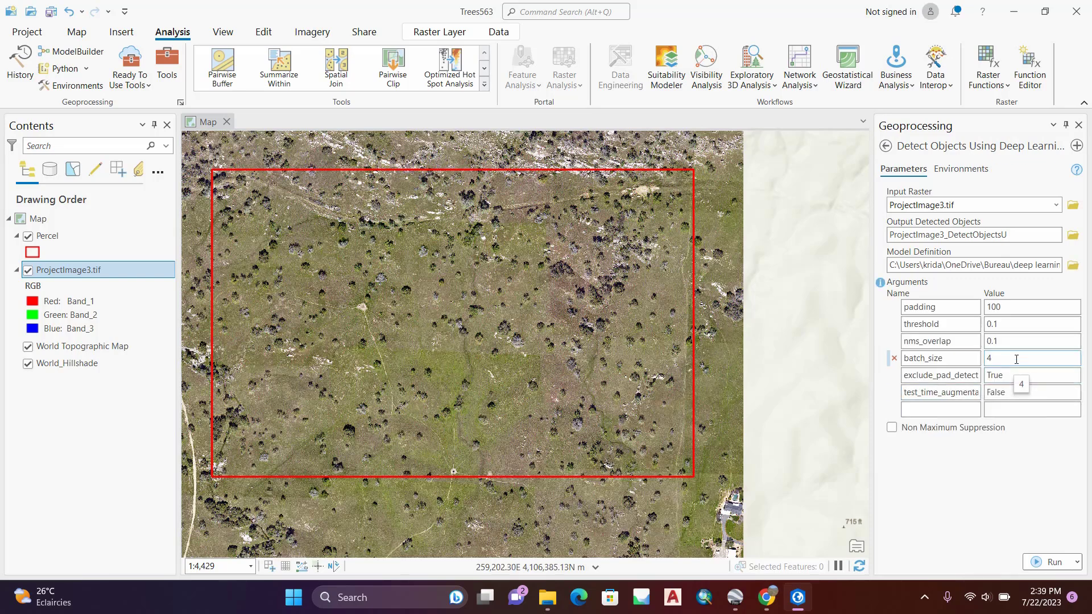
- Set output coordinates to ProjectImage3.tif's WGS_1984_UTM_Zone_11N and the processing extent to Percel
click(971, 172)
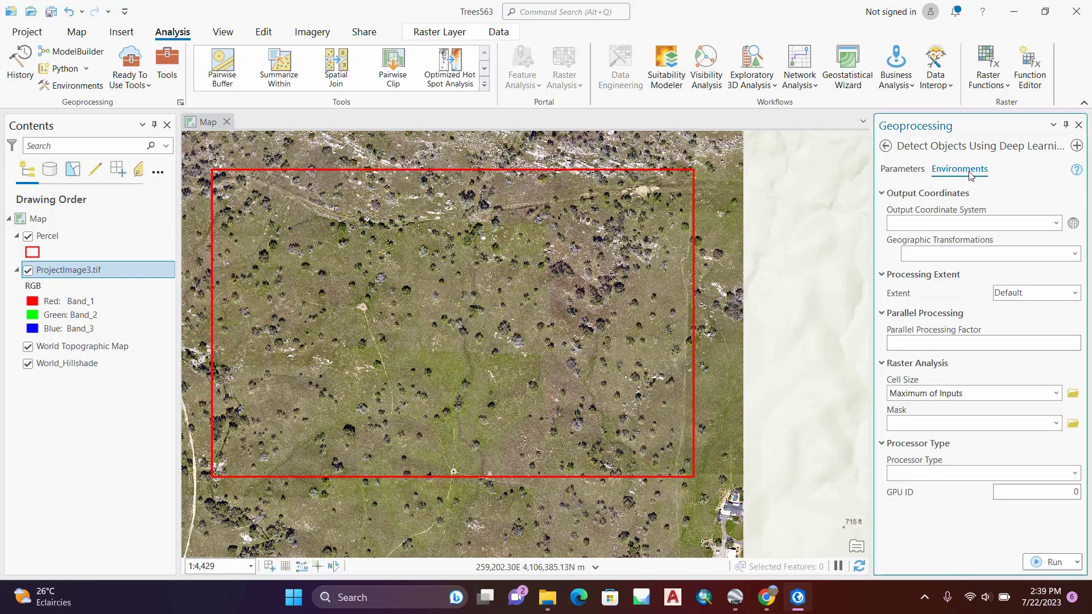
click(1056, 222)
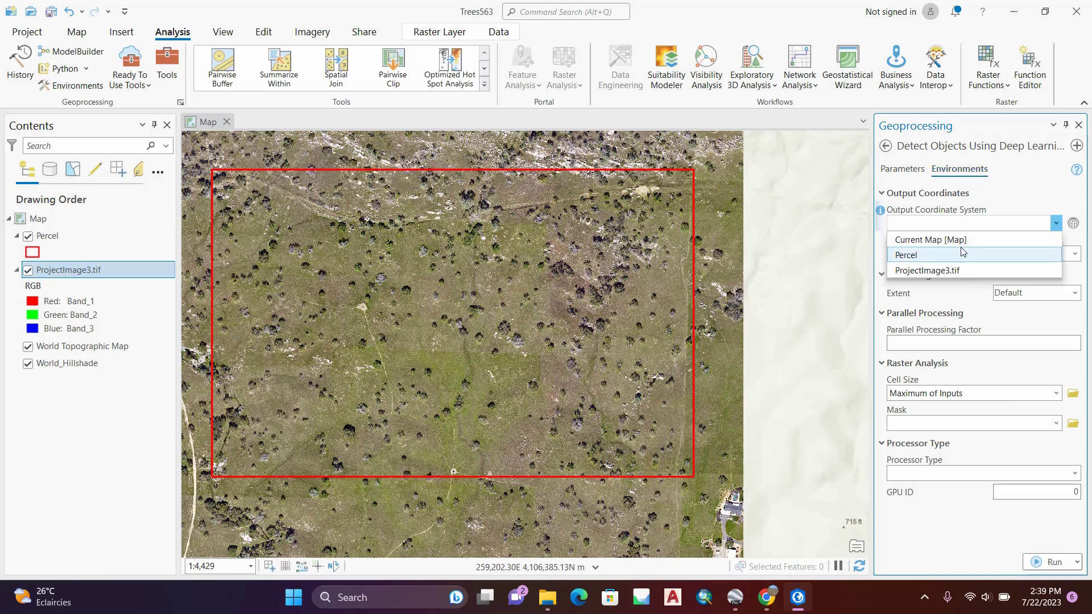
click(951, 271)
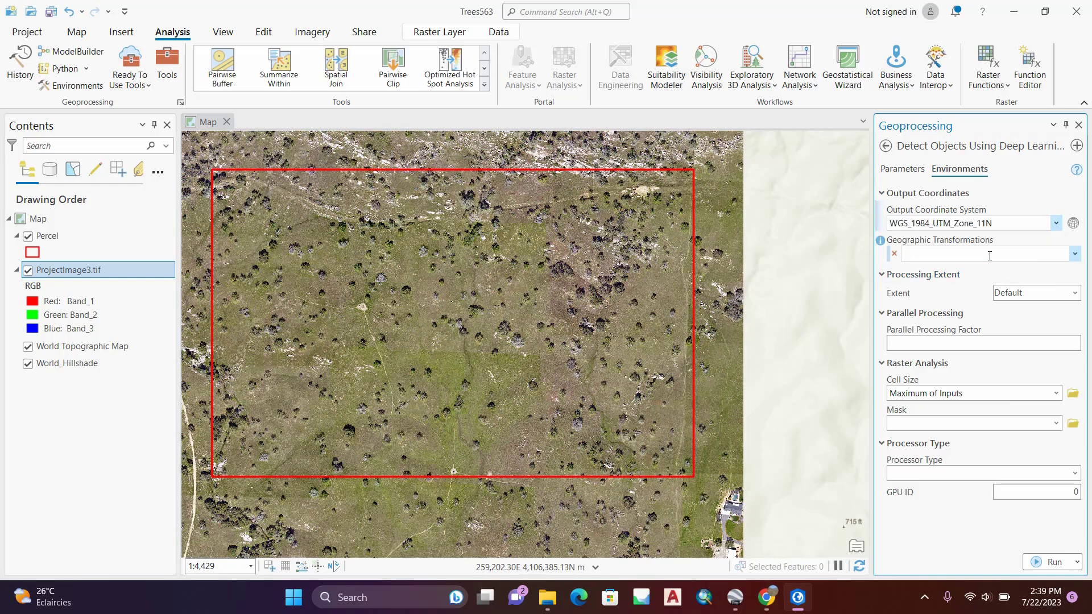
click(1075, 294)
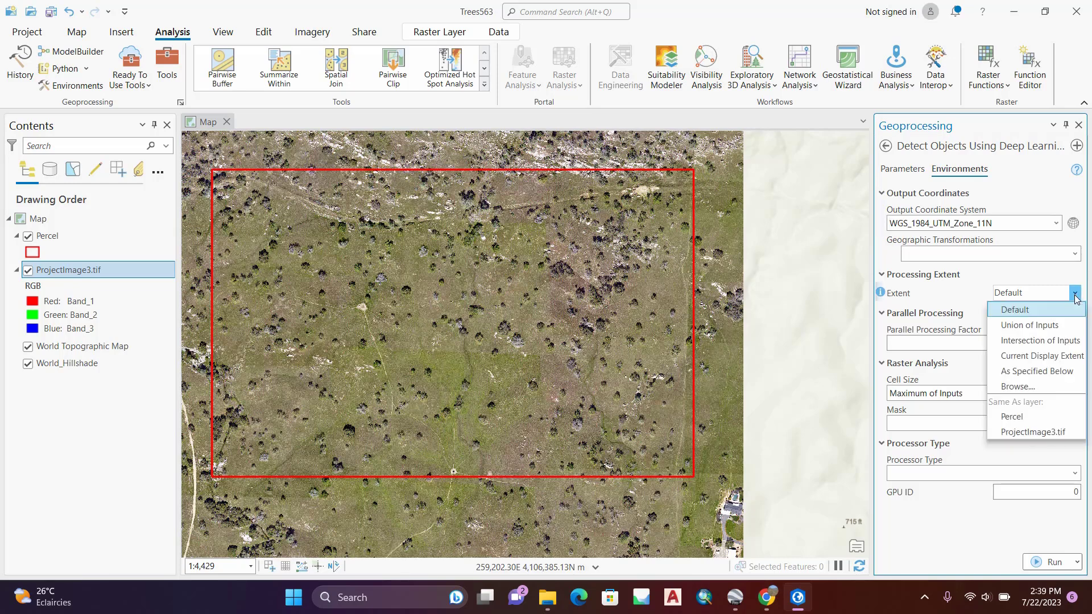
click(1021, 421)
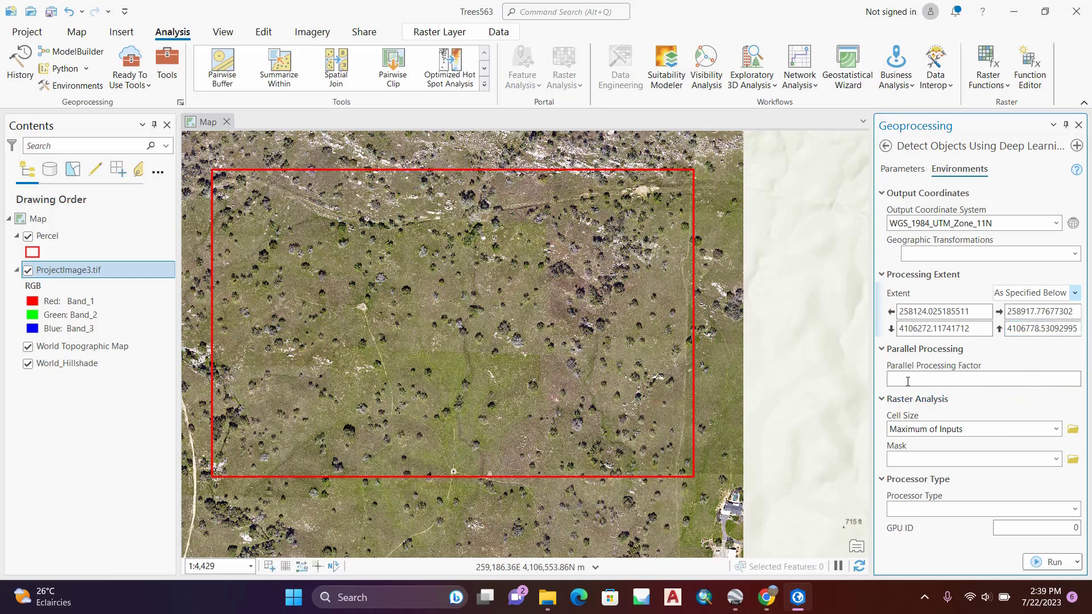
- Set the environment cell size to 0.1
click(983, 430)
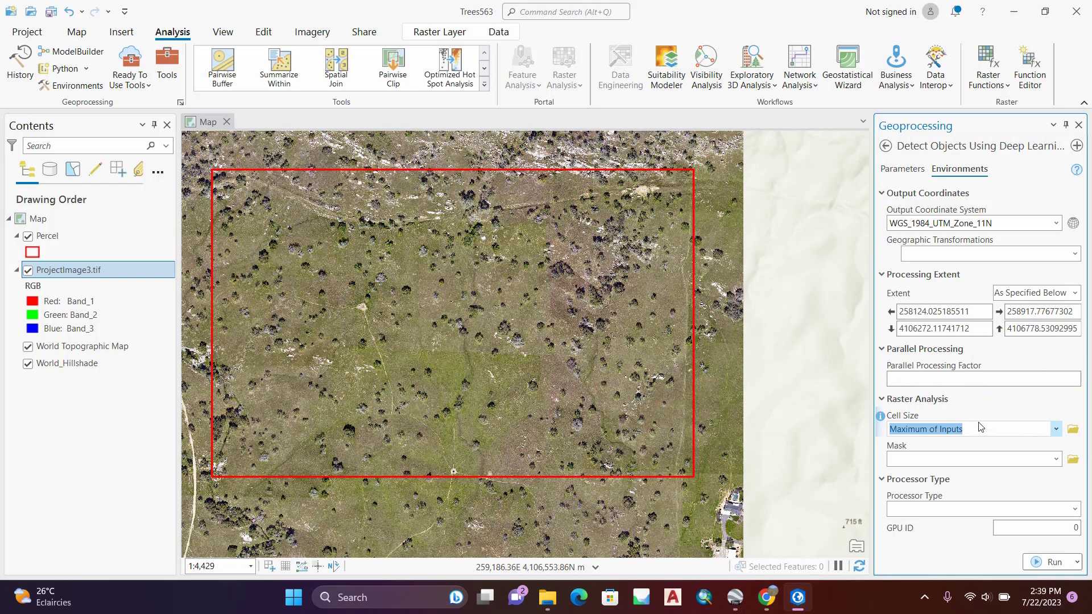
text(0.1)
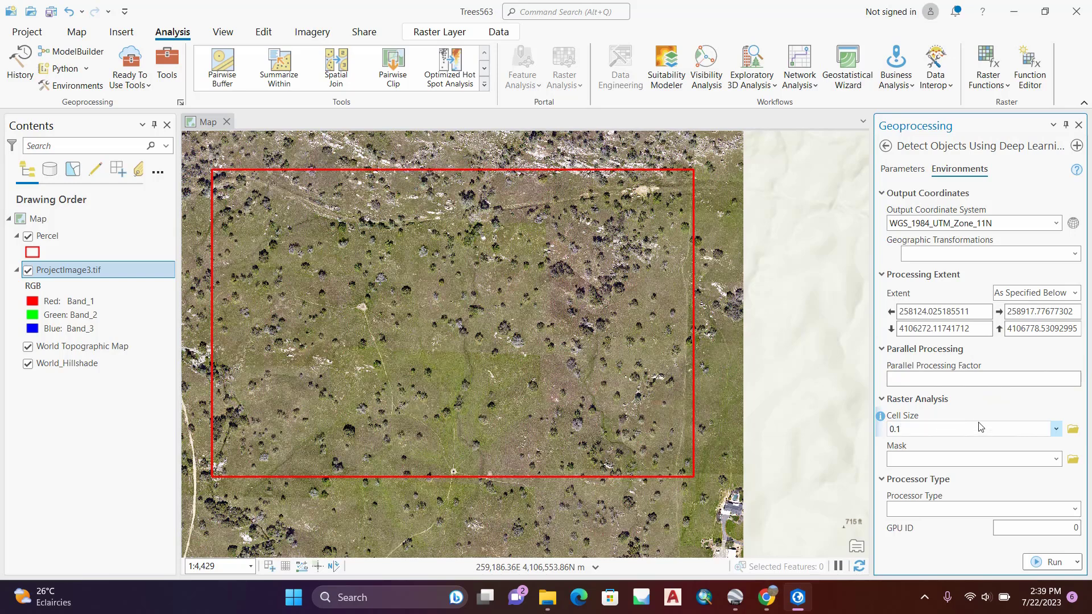
click(979, 482)
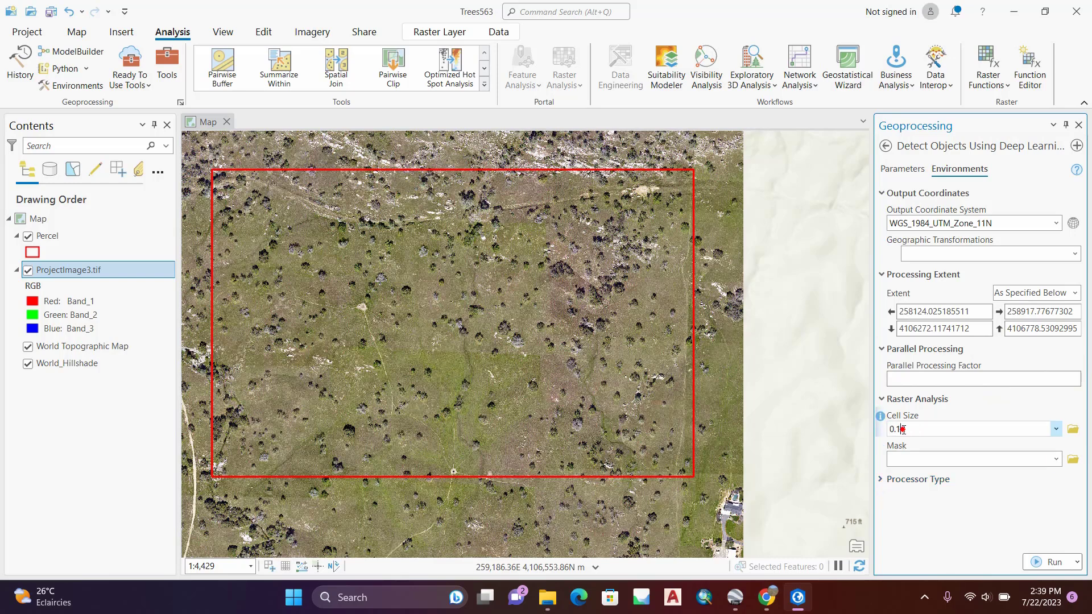
drag(902, 429, 887, 430)
- Set Processor Type to CPU, leaving GPU ID at 0
click(885, 480)
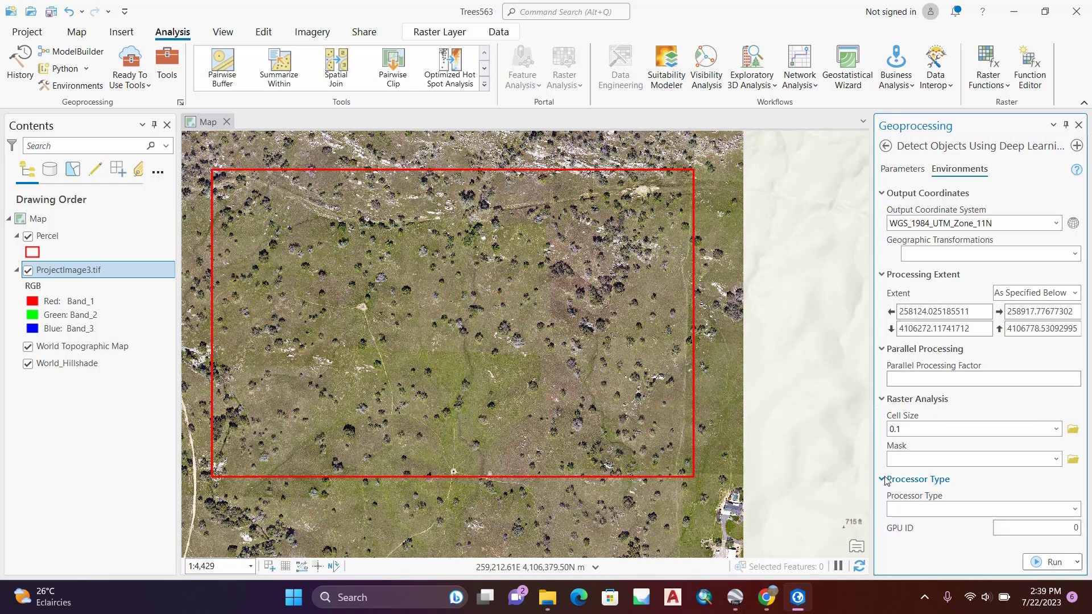
click(1074, 510)
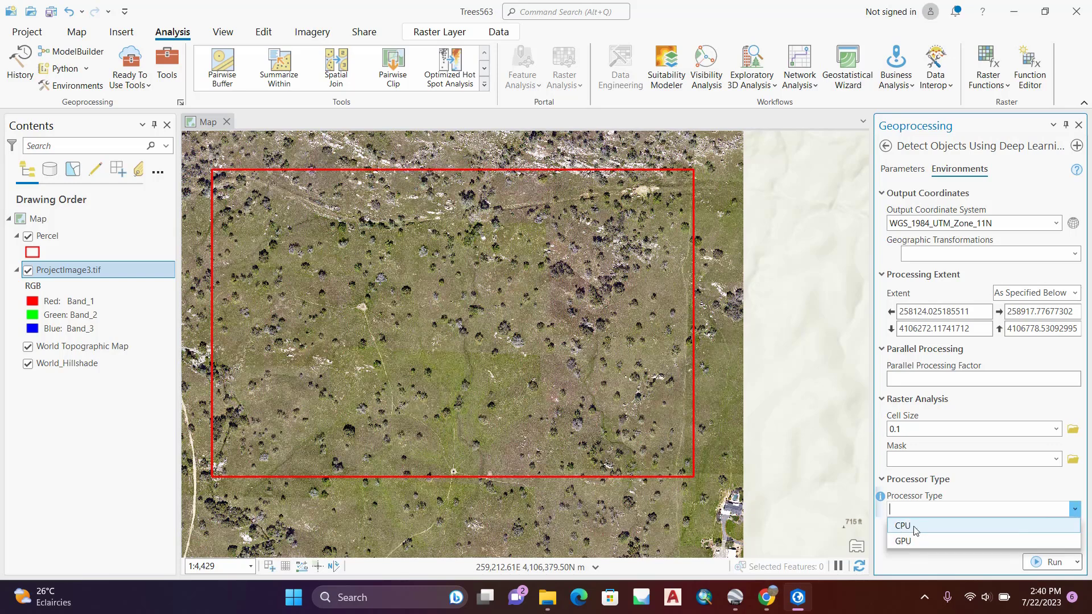
click(908, 541)
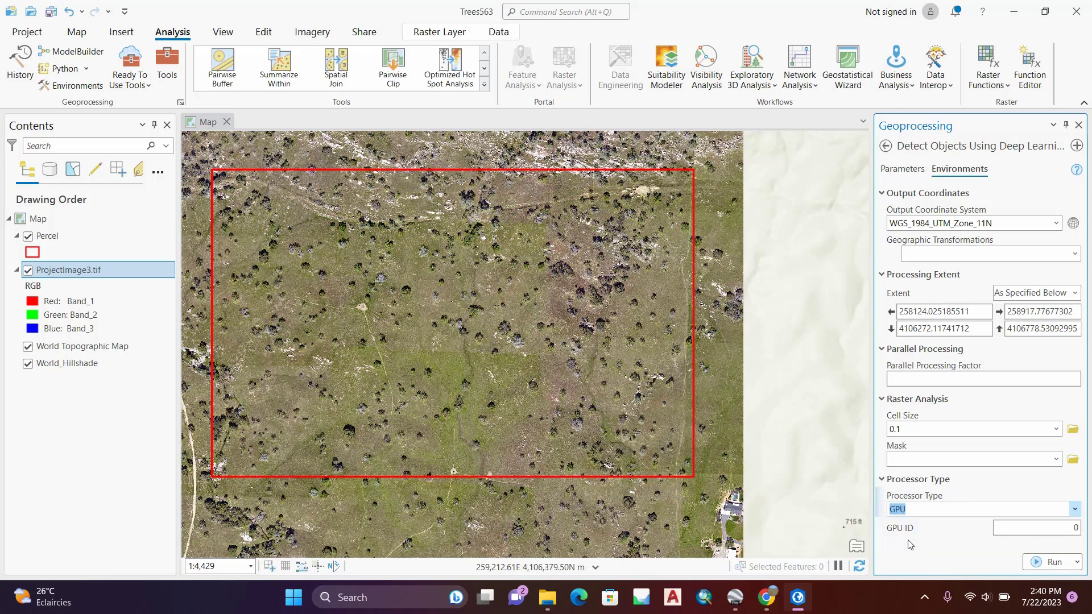
click(1074, 530)
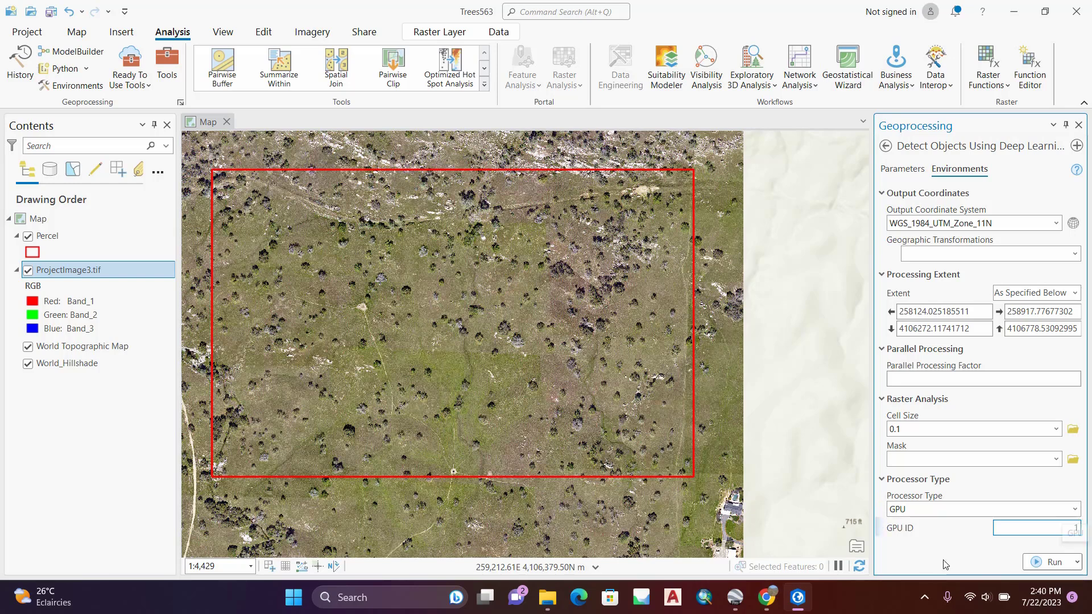
click(1074, 510)
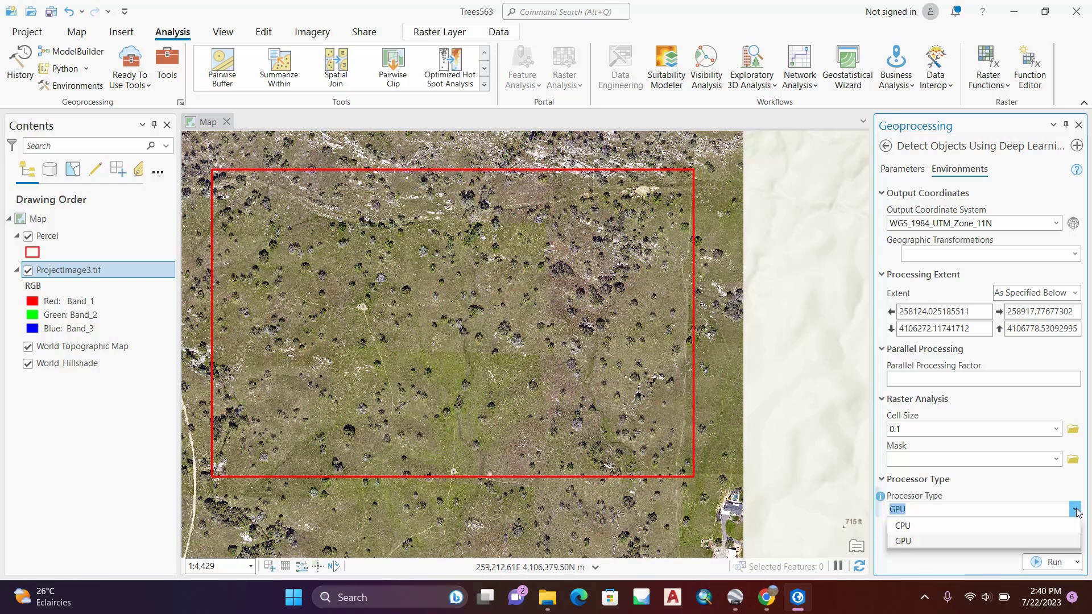
click(946, 526)
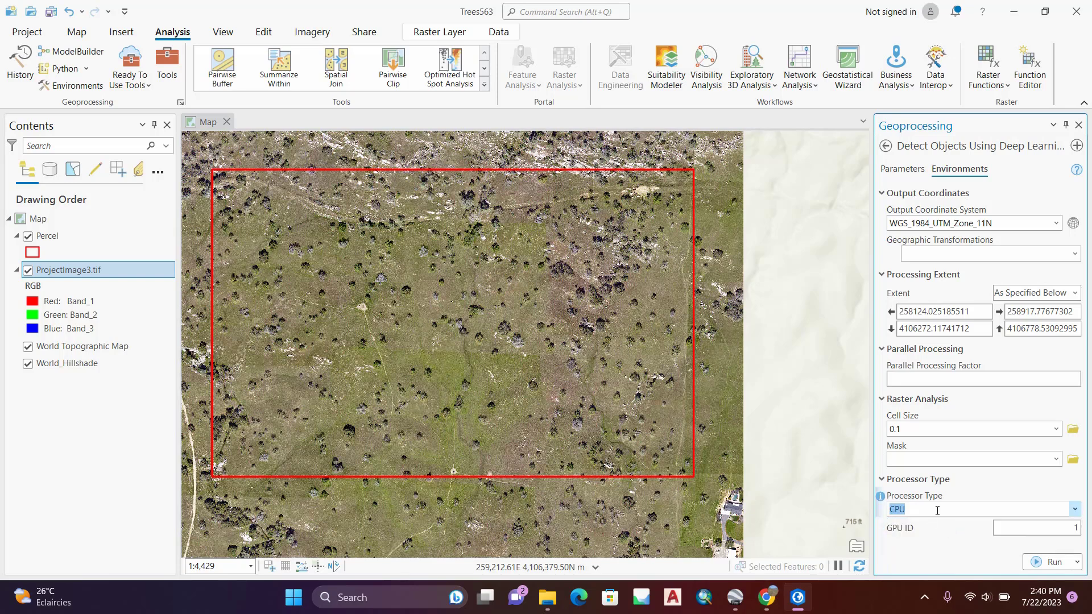
drag(1068, 531, 1091, 531)
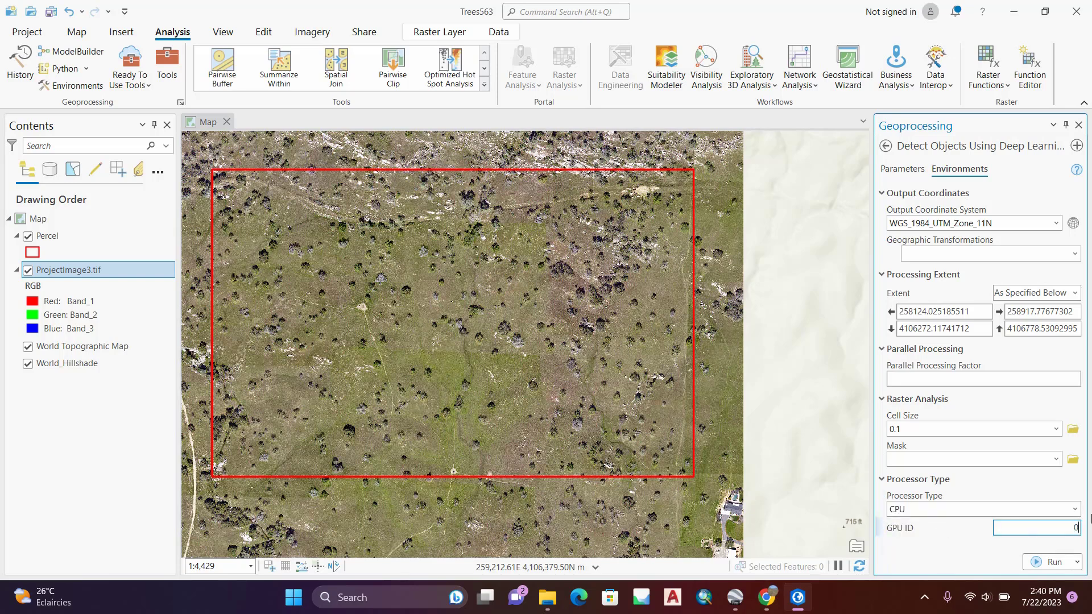
click(924, 573)
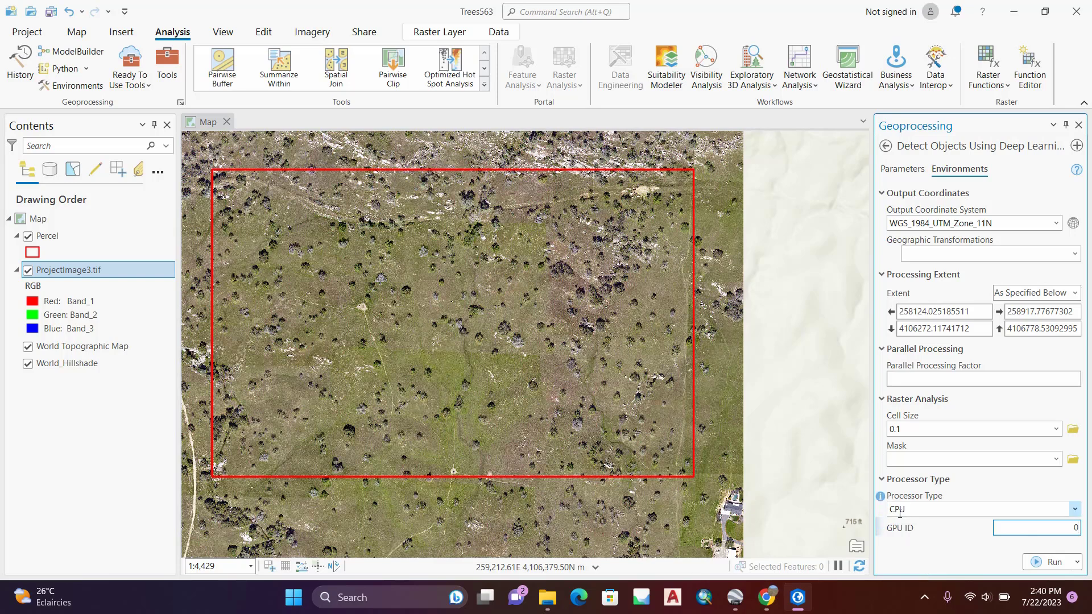
click(920, 510)
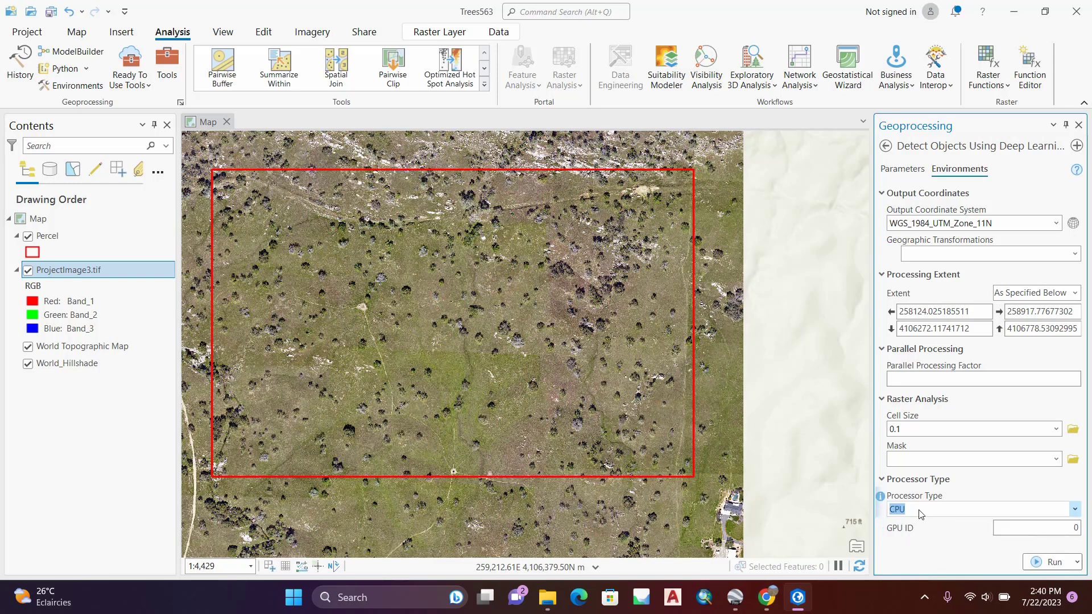
- Run Detect Objects Using Deep Learning to generate the ProjectImage3_DetectObjectsU tree boxes
click(1054, 563)
mouse_move(1053, 561)
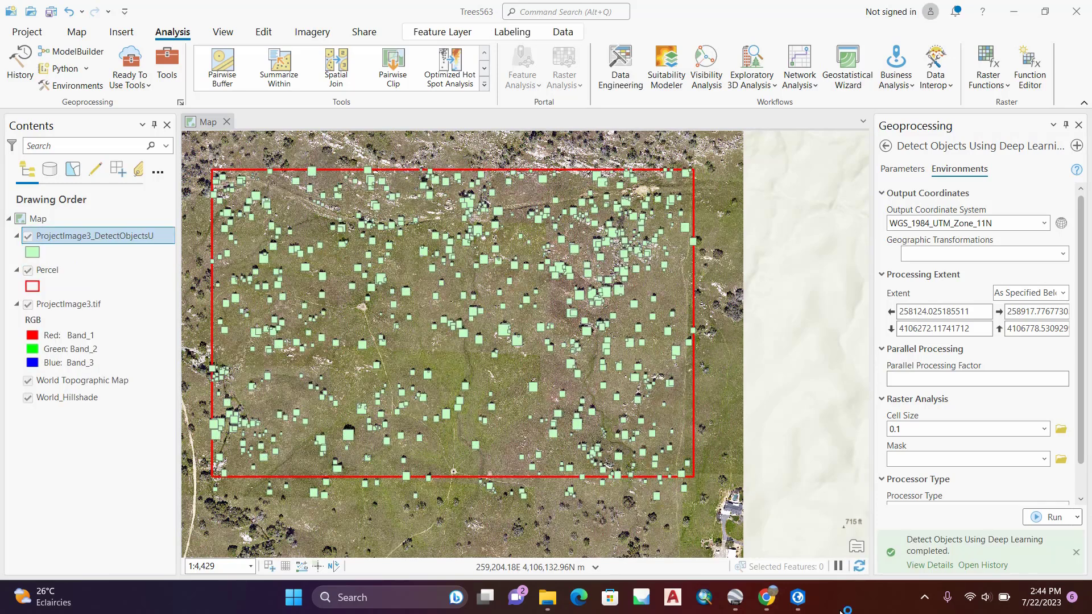
- Give the detection boxes no fill color and a magenta 1 pt outline, then apply
click(30, 255)
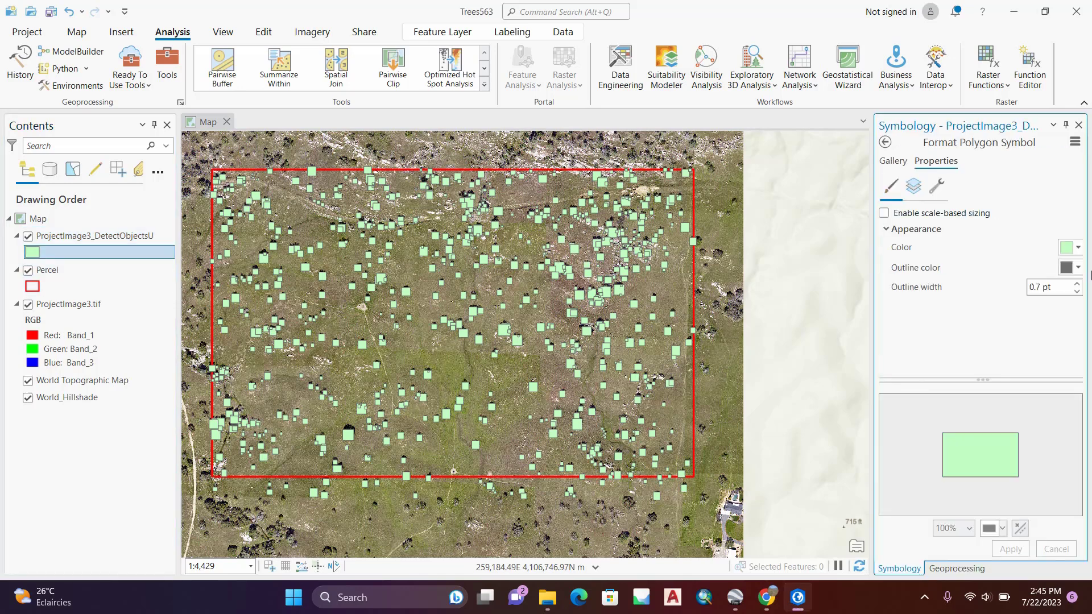
click(1077, 248)
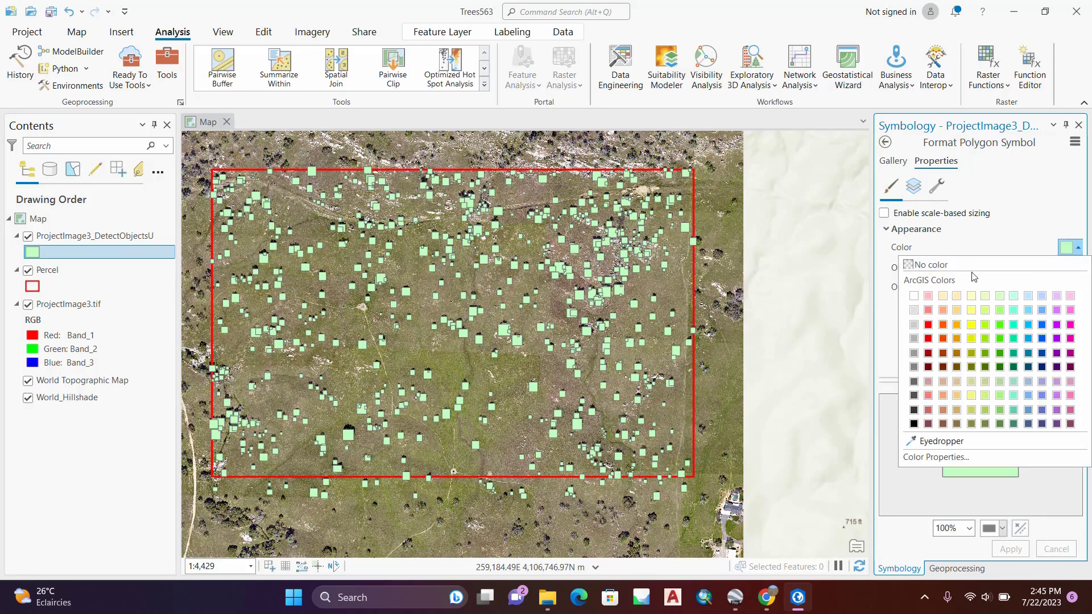
click(969, 272)
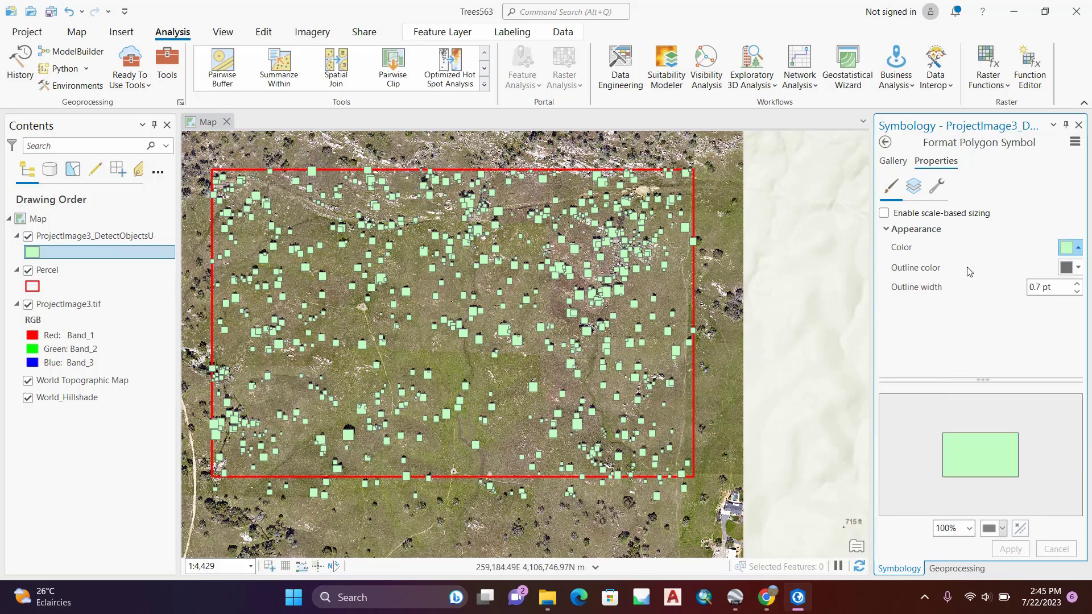
click(1078, 269)
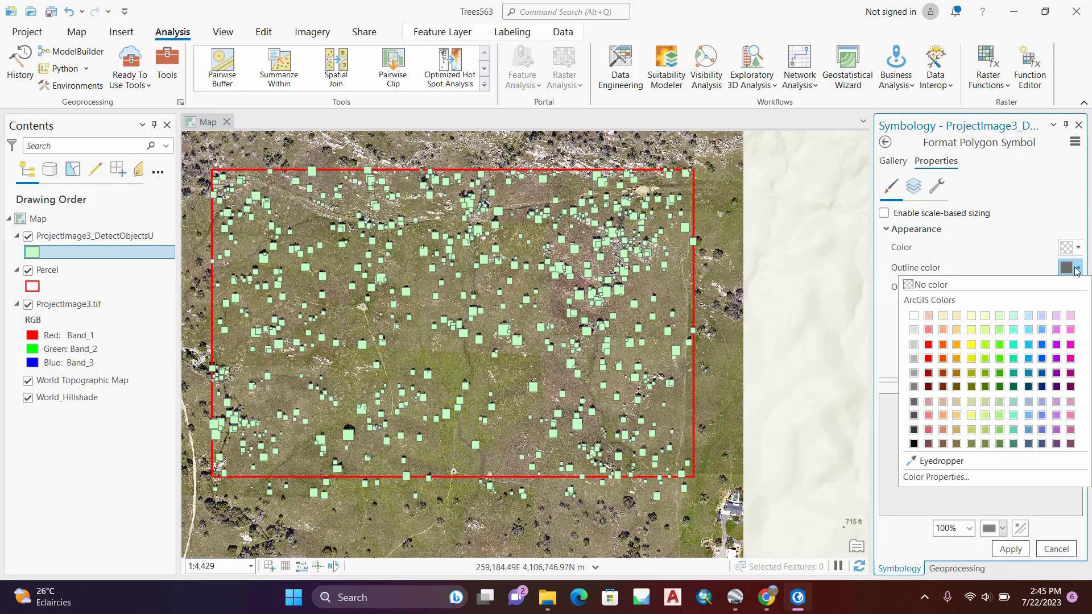
click(1071, 344)
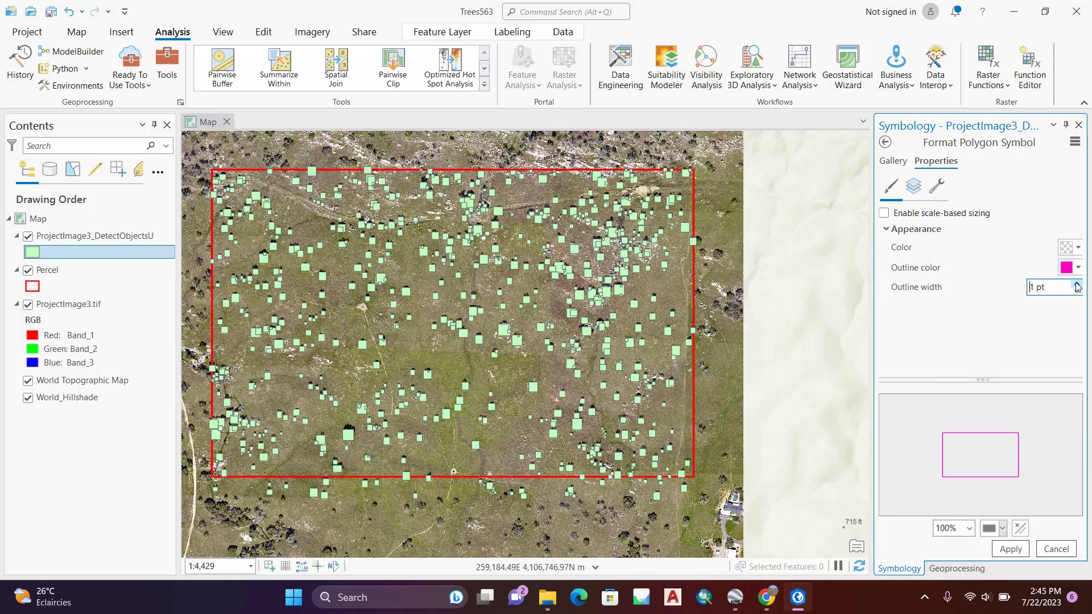
click(1011, 549)
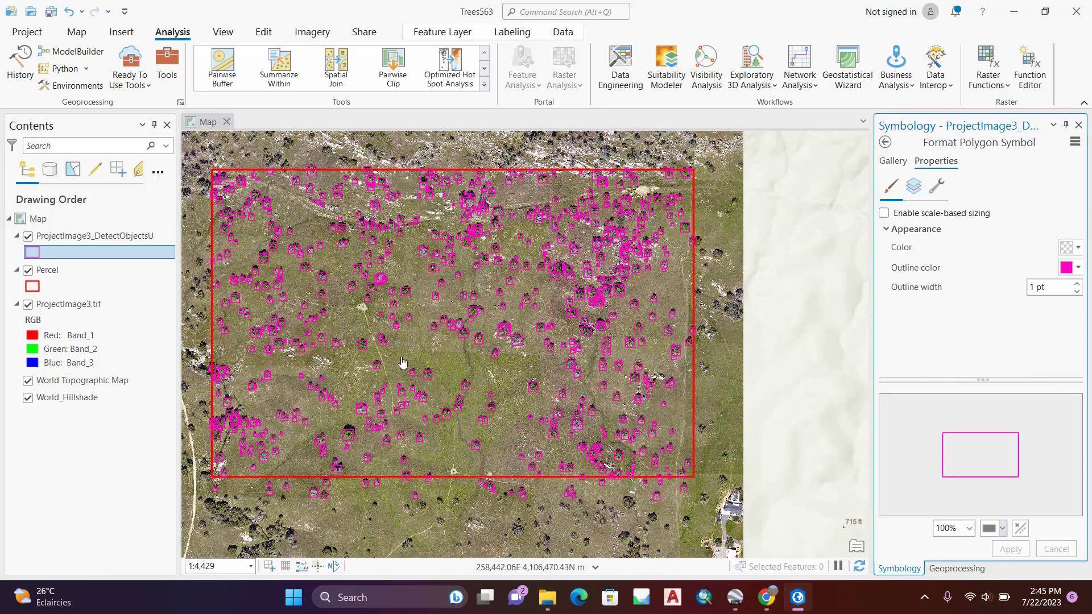
- Zoom and pan across the imagery to inspect the magenta tree boxes near the western edge
scroll(289, 325, up, 2)
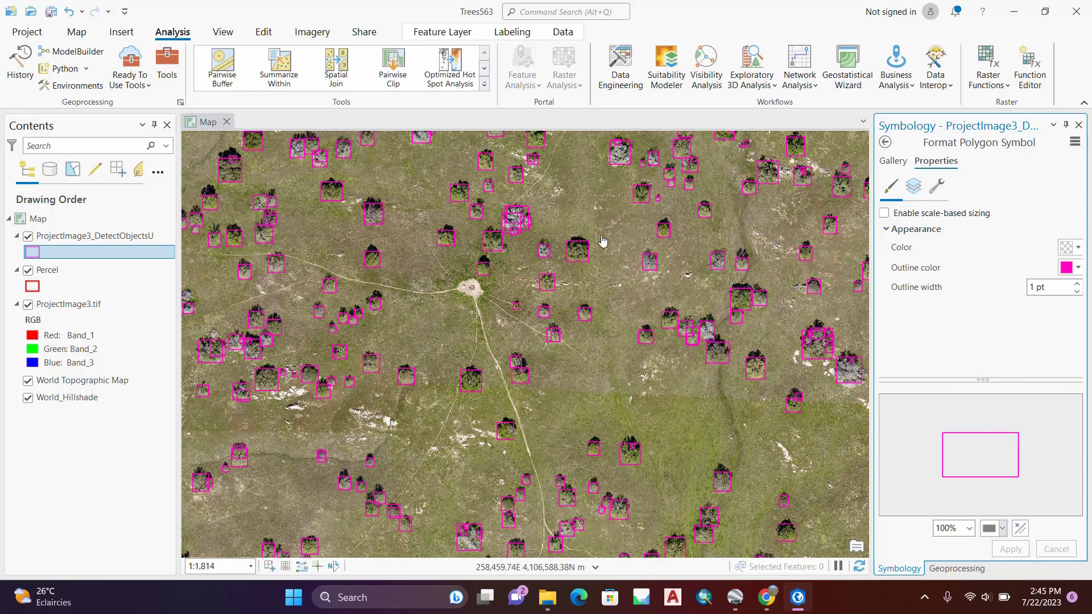
scroll(514, 381, up, 3)
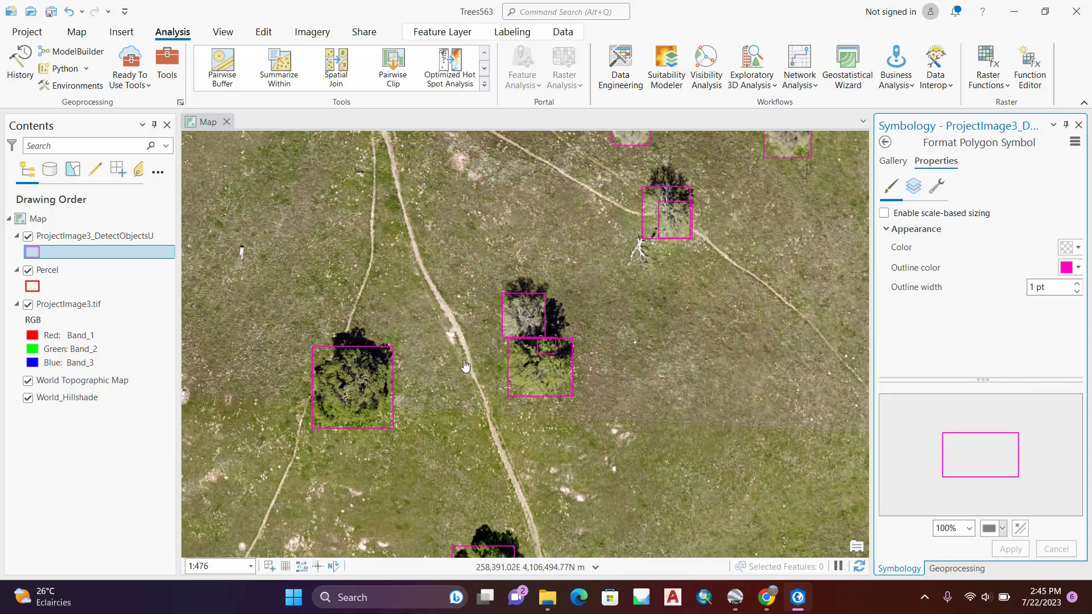
scroll(491, 366, down, 1)
scroll(490, 366, down, 2)
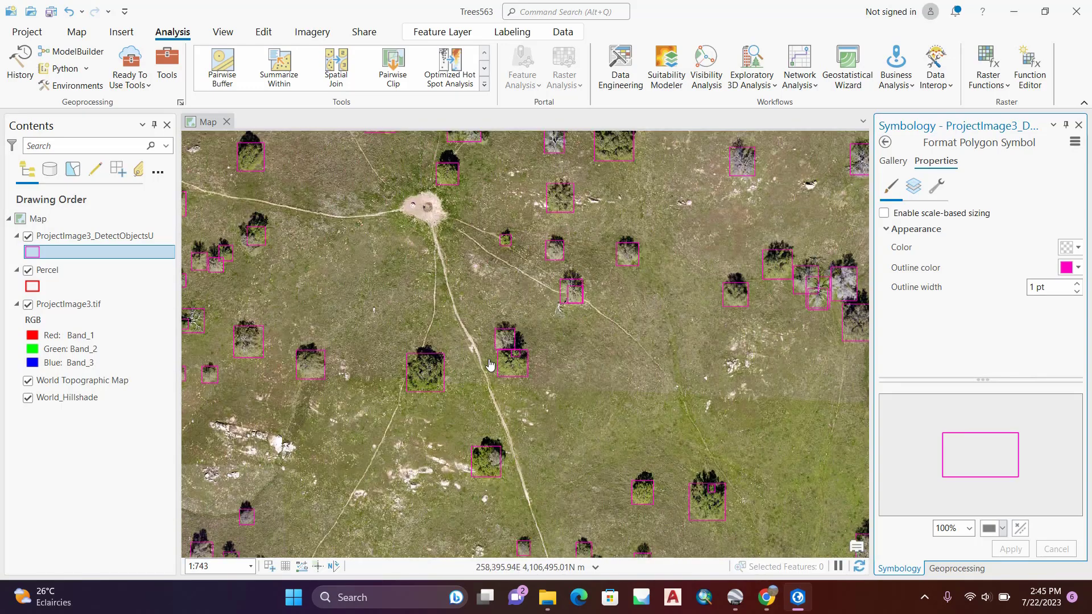
drag(490, 366, 531, 301)
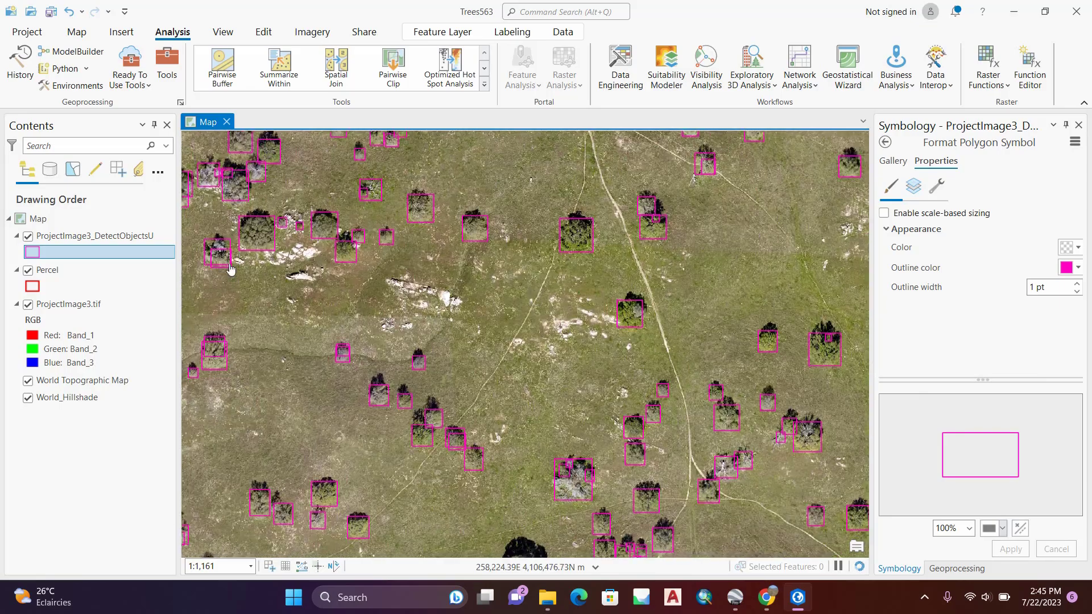
drag(292, 271, 433, 365)
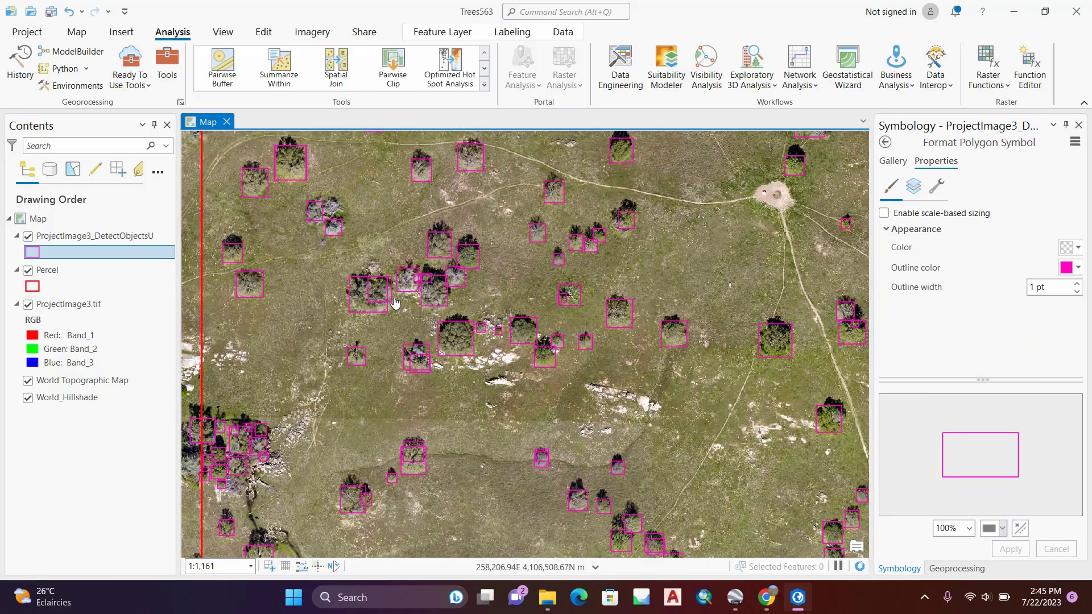
- Pan further into the parcel checking more detections, then zoom out to about 1:4,429
scroll(627, 449, up, 3)
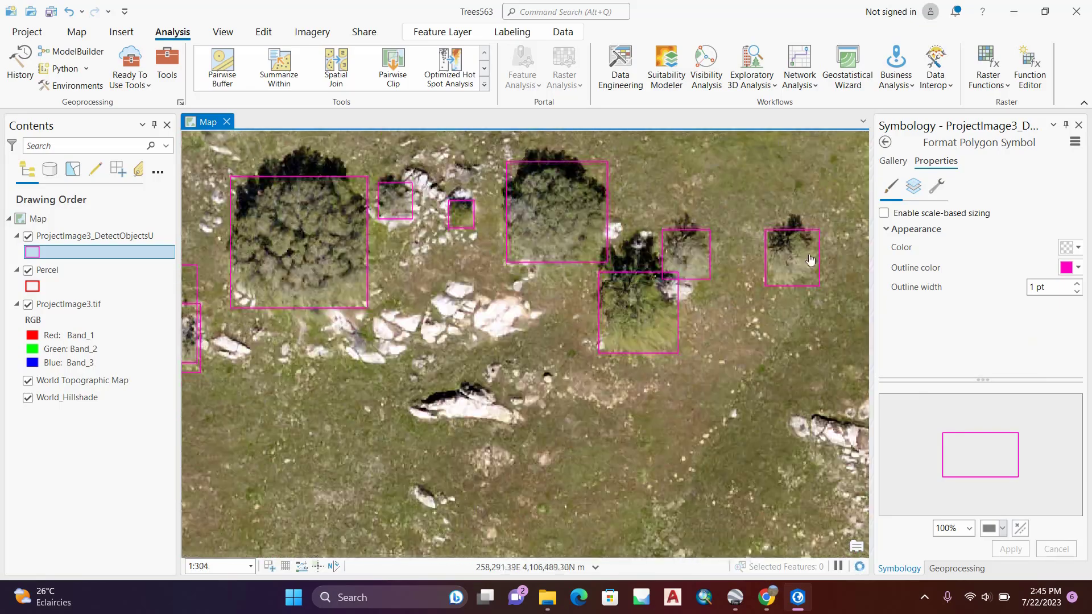
scroll(454, 228, up, 4)
scroll(522, 290, down, 4)
scroll(367, 296, down, 4)
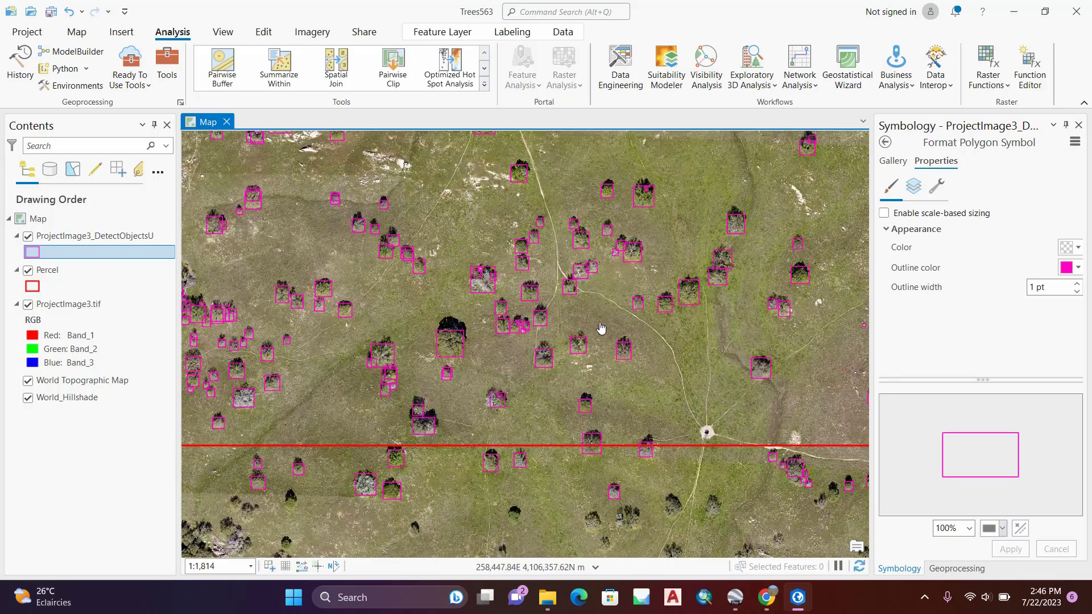
drag(604, 358, 369, 382)
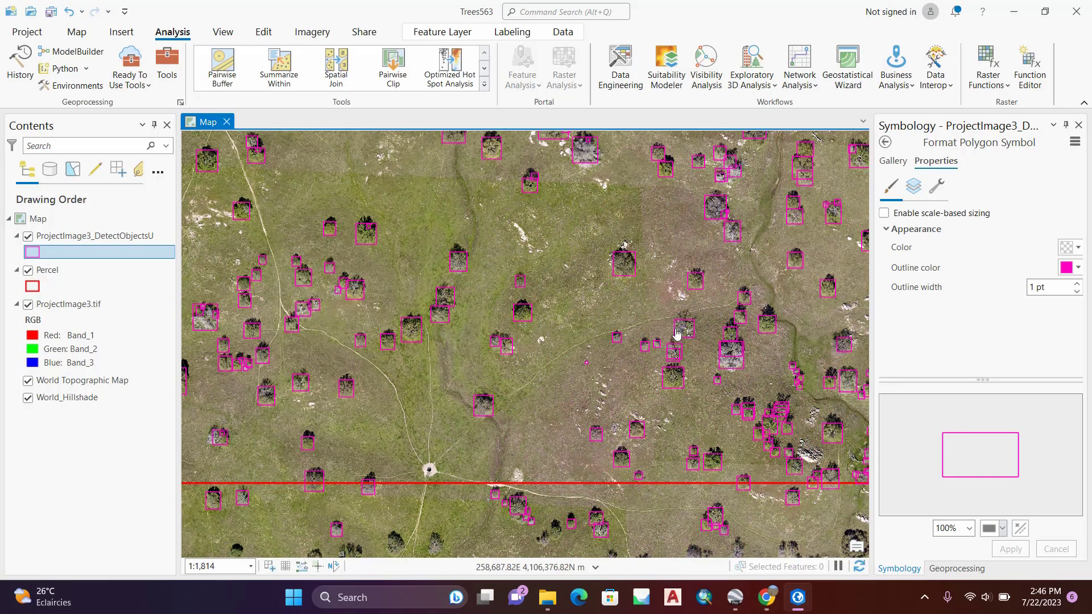
drag(696, 269, 593, 374)
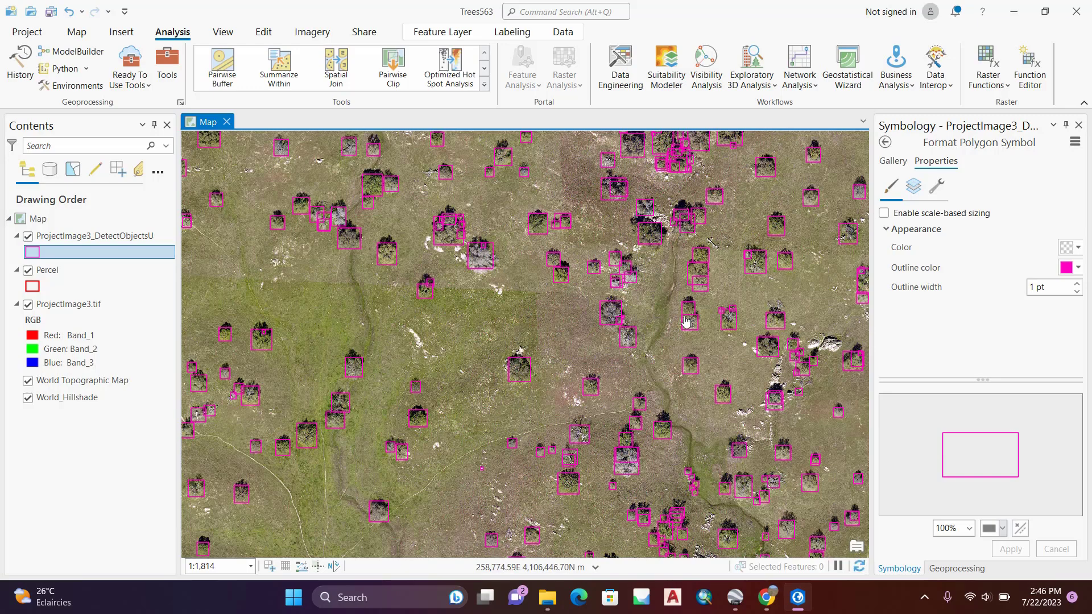
scroll(654, 343, down, 3)
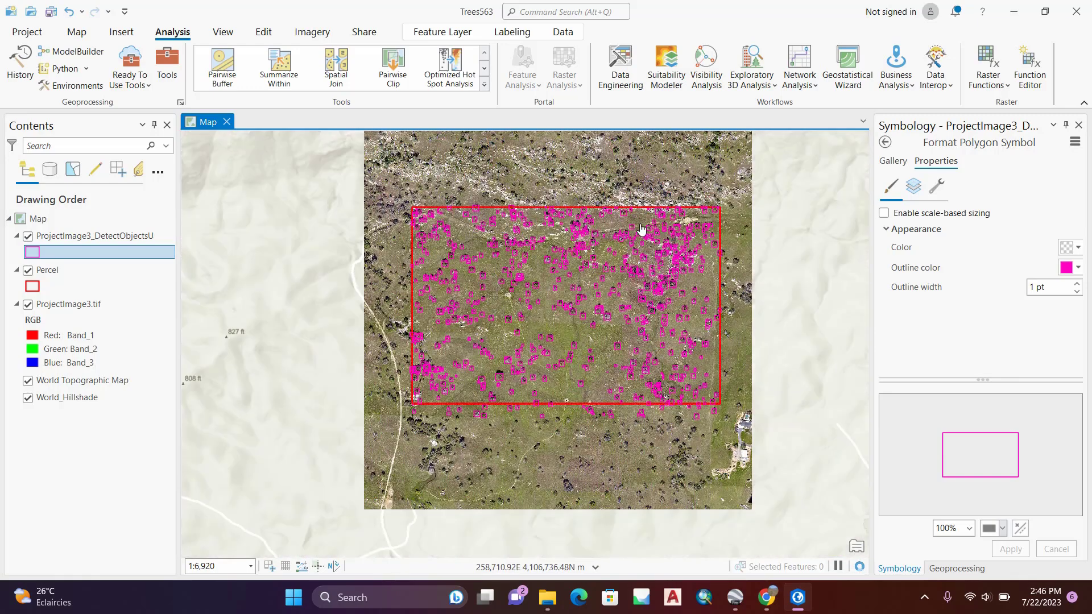
scroll(563, 249, up, 1)
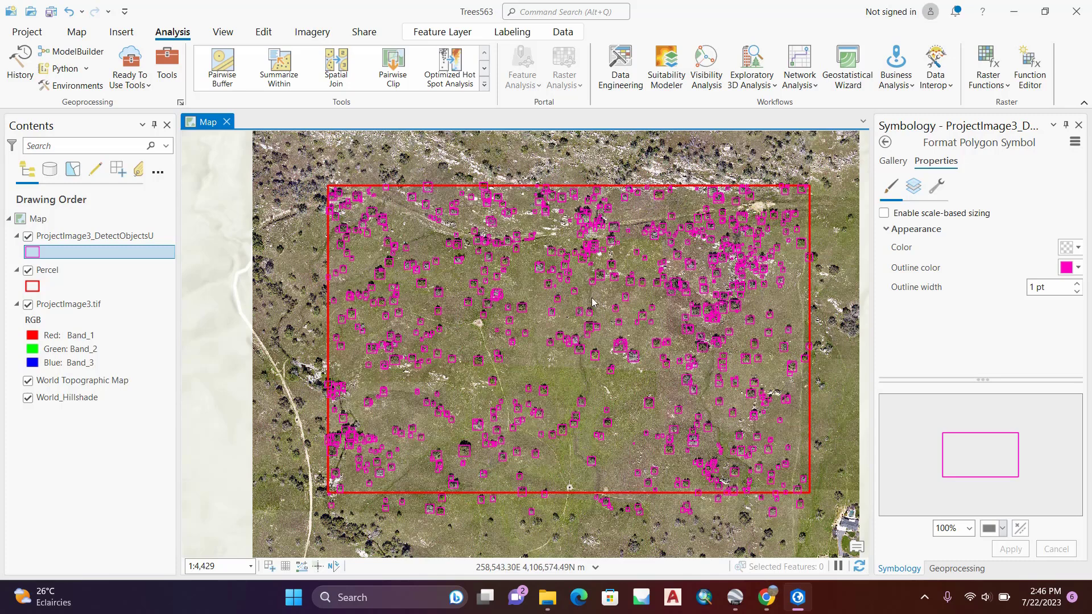
- Close the detection layer's symbology settings and return to the geoprocessing tool list
click(886, 142)
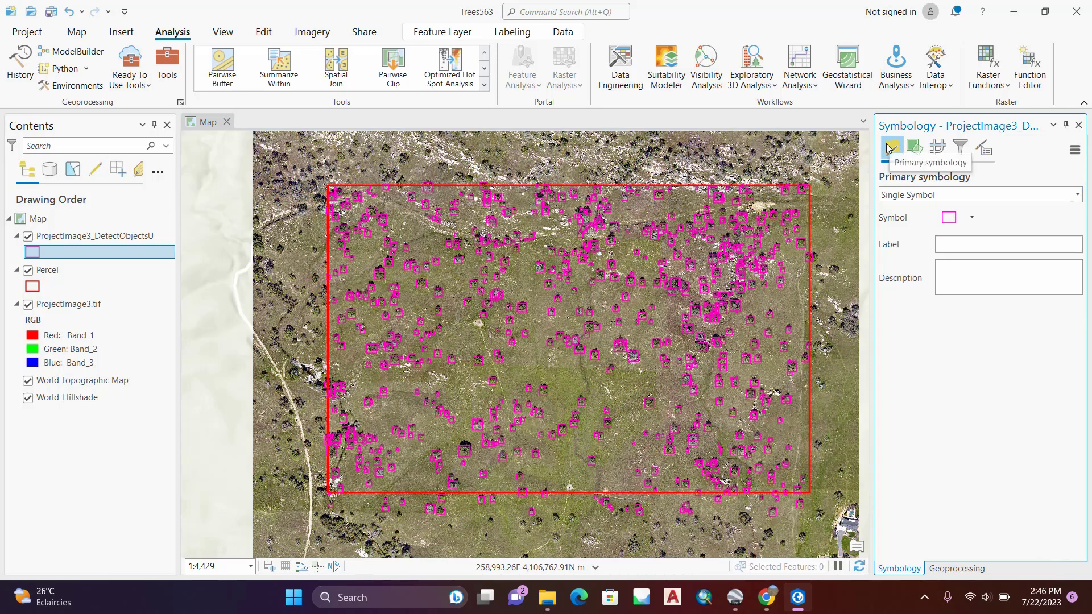
click(1077, 124)
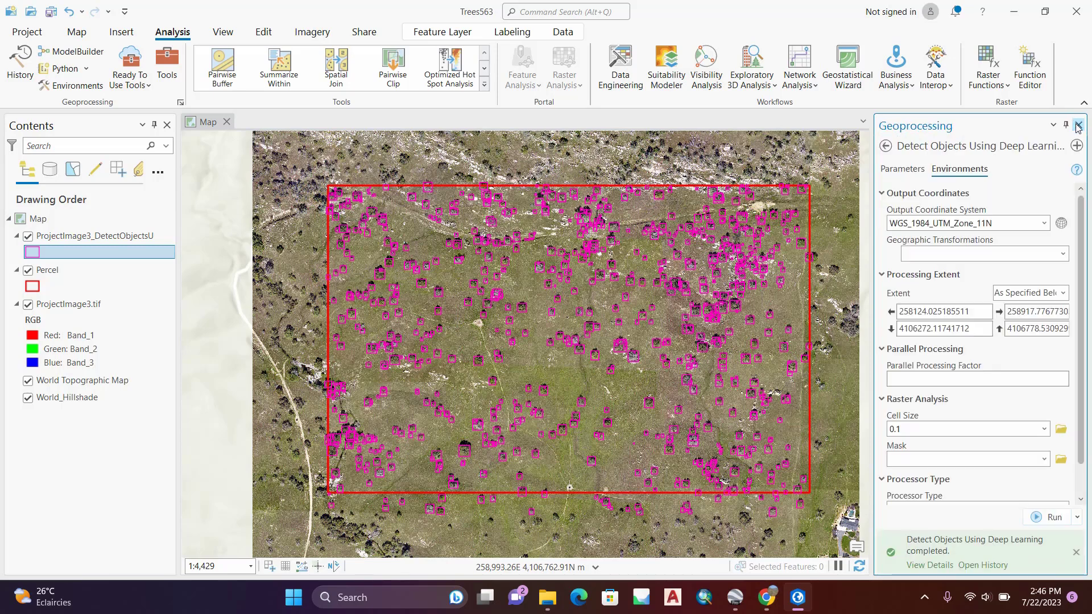
click(887, 148)
click(886, 147)
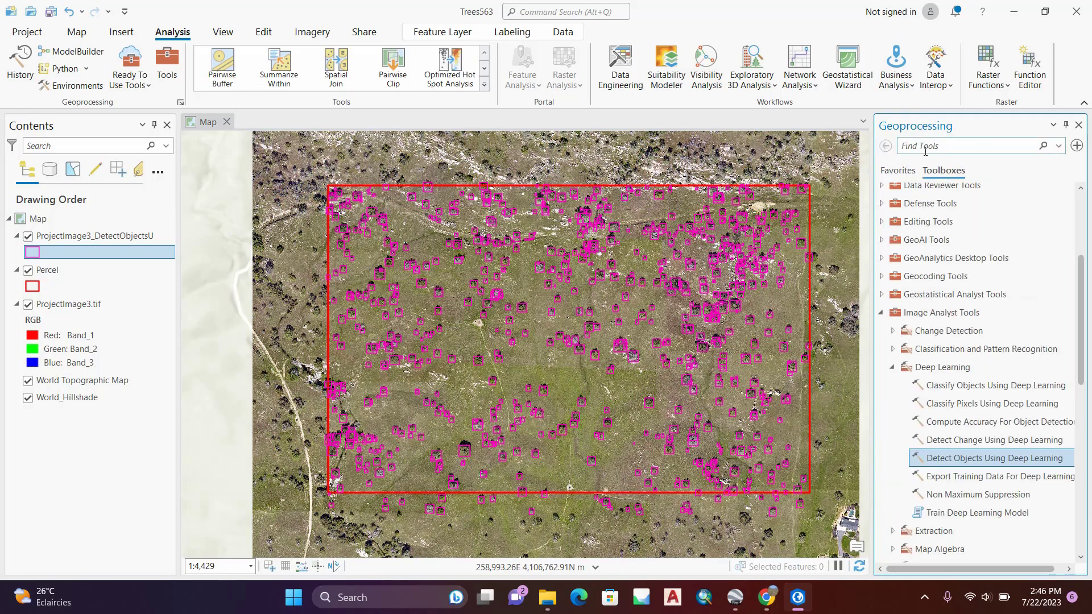
- Run Pairwise Clip with the detected tree boxes as input and Percel as clip features
click(955, 148)
text(clip)
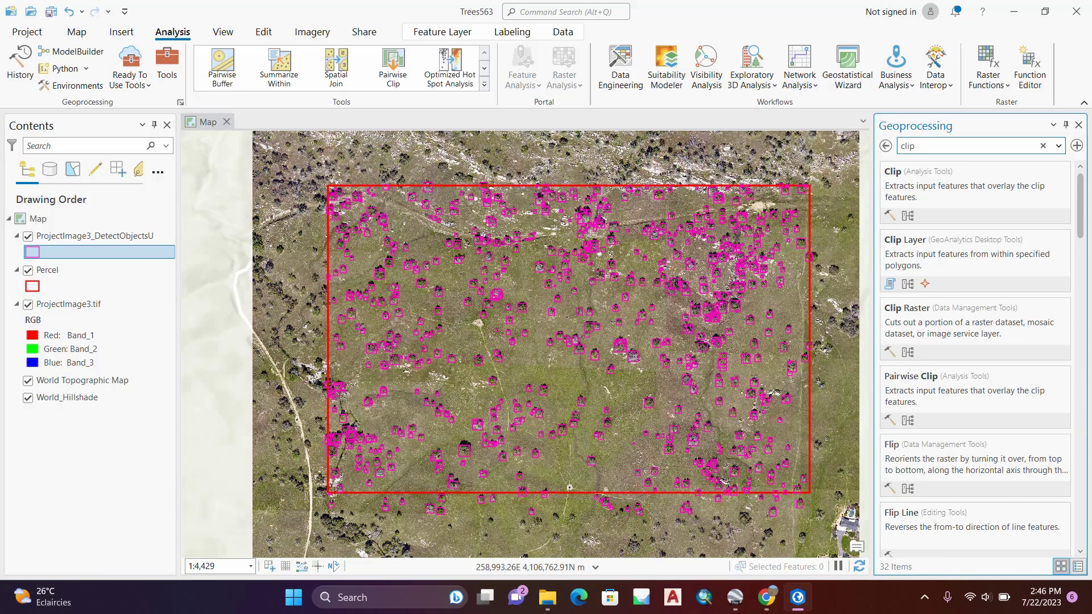
click(1012, 195)
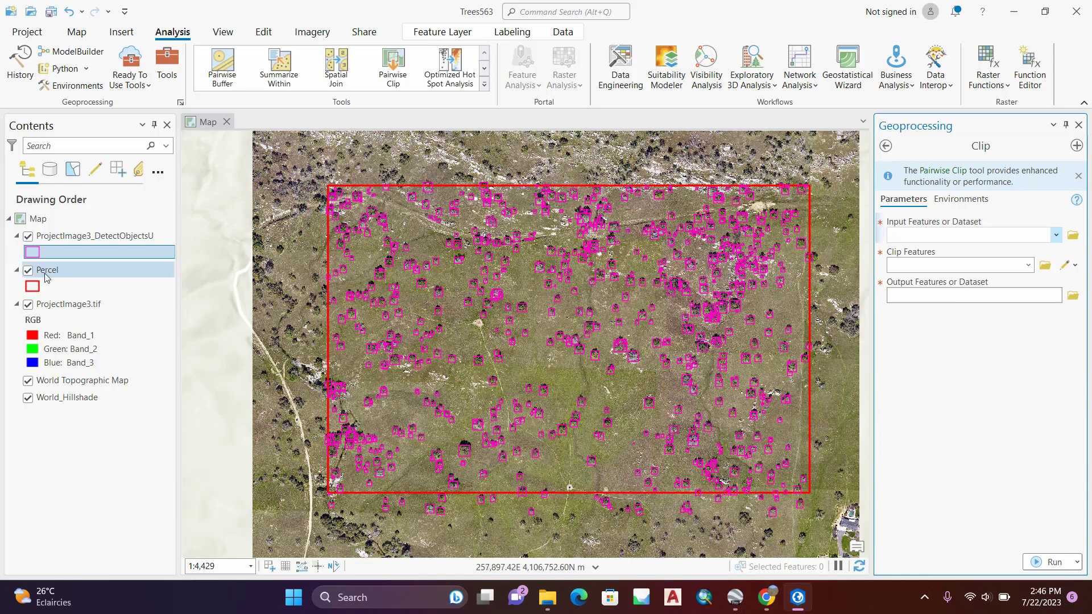
drag(40, 236, 914, 235)
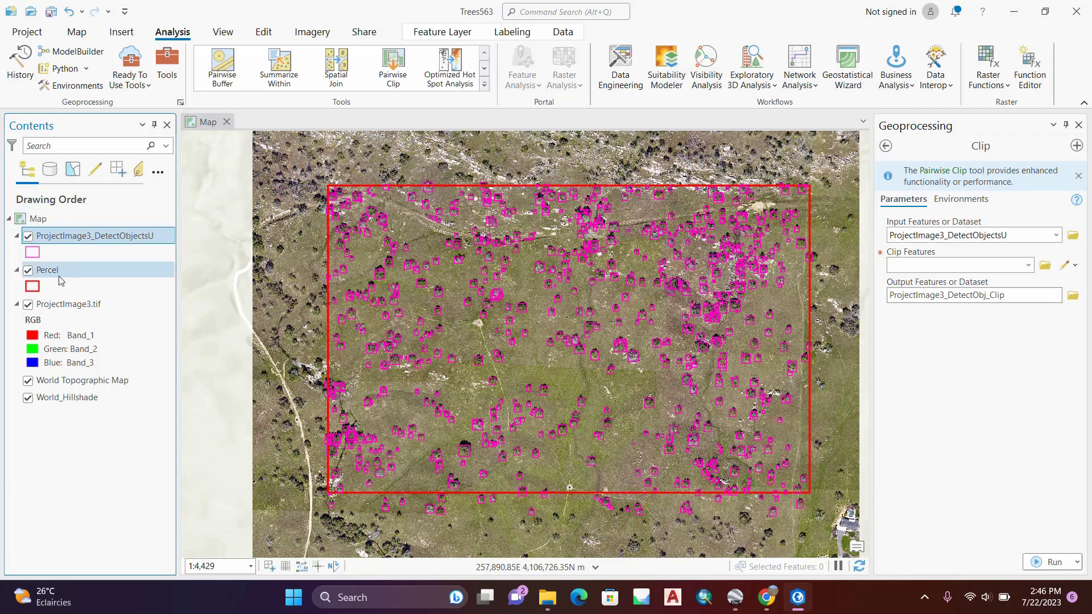
drag(50, 271, 953, 265)
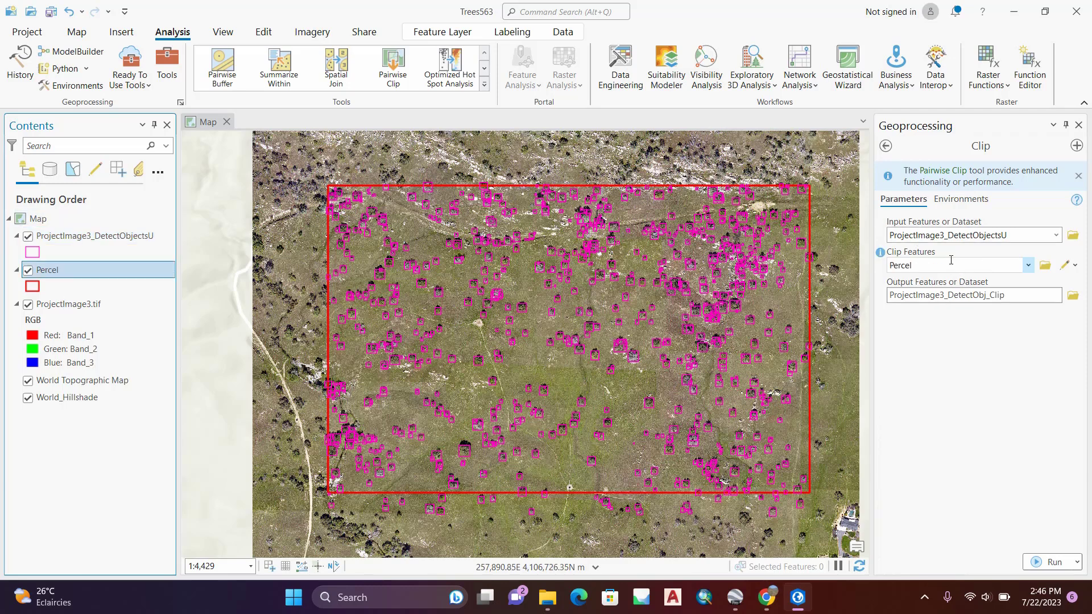
click(1022, 301)
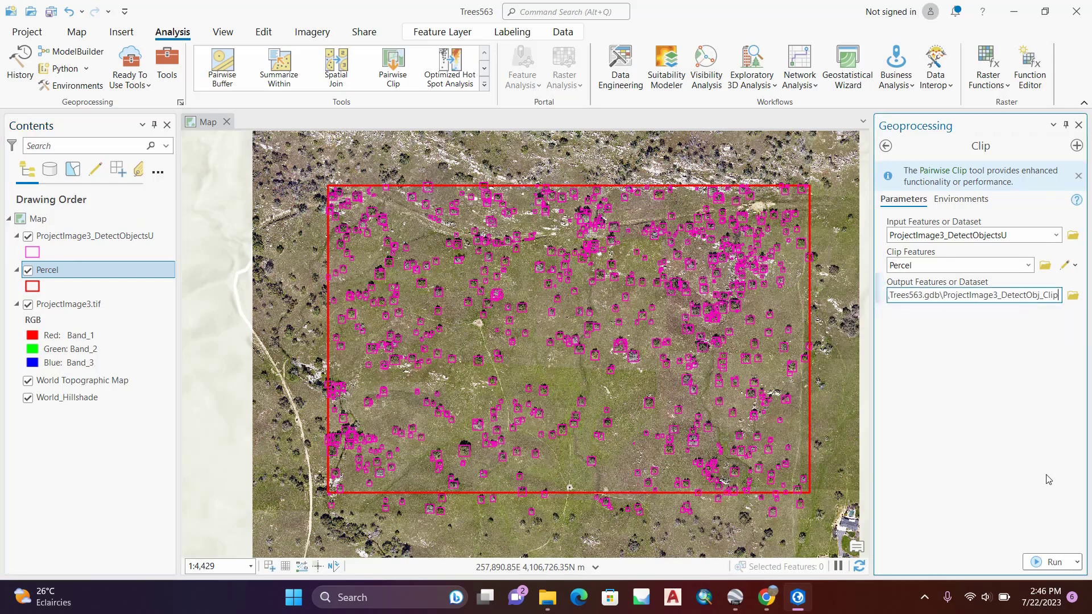
click(1053, 563)
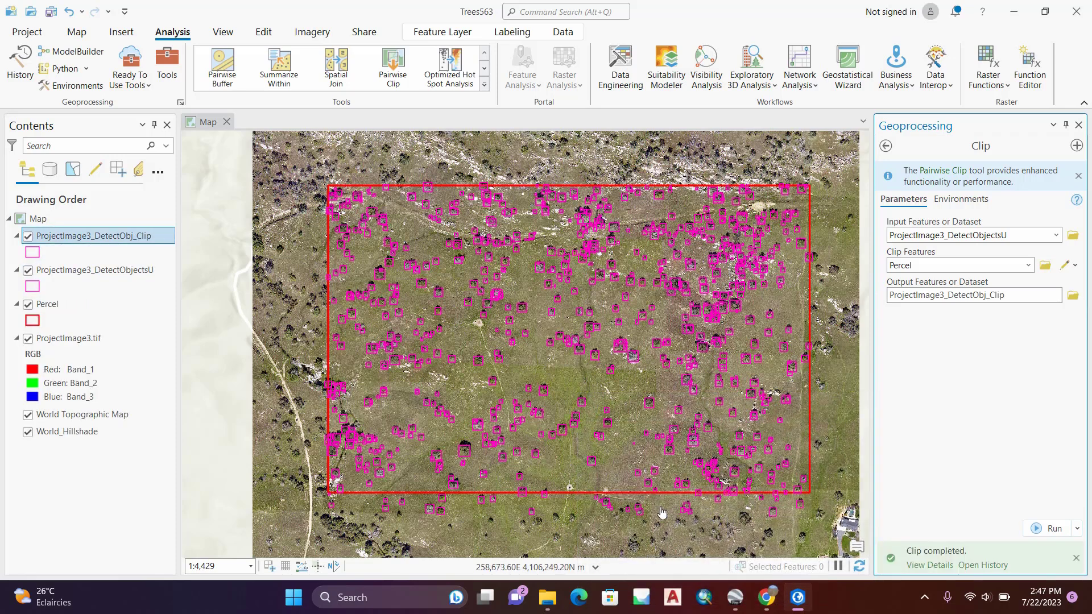
- Toggle ProjectImage3_DetectObjectsU off, on to compare, then off again, and zoom around the parcel
click(28, 271)
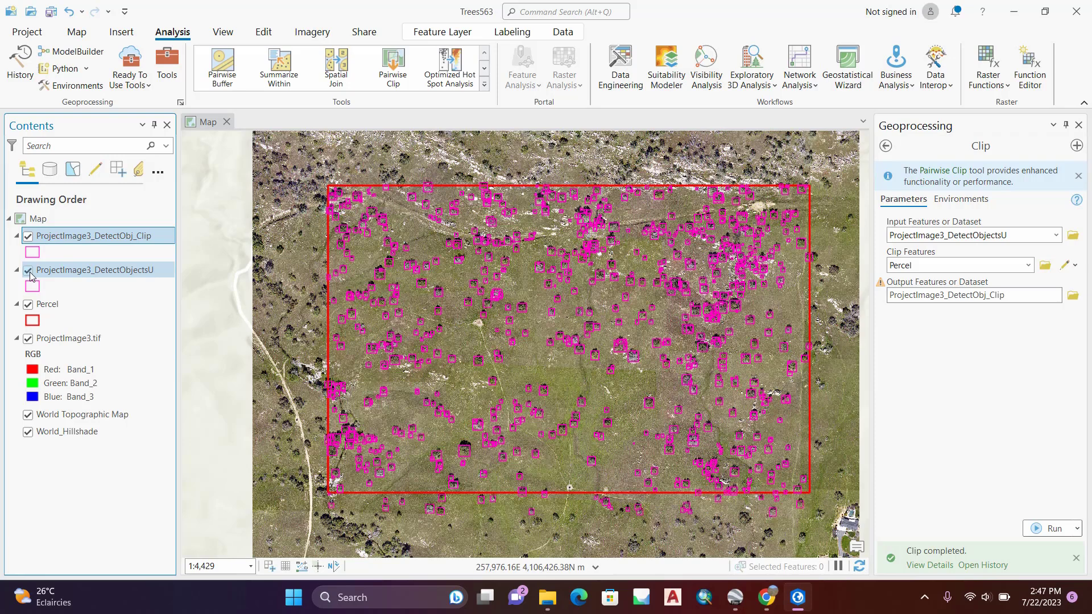
click(28, 271)
click(28, 271)
scroll(384, 246, up, 1)
scroll(368, 227, up, 2)
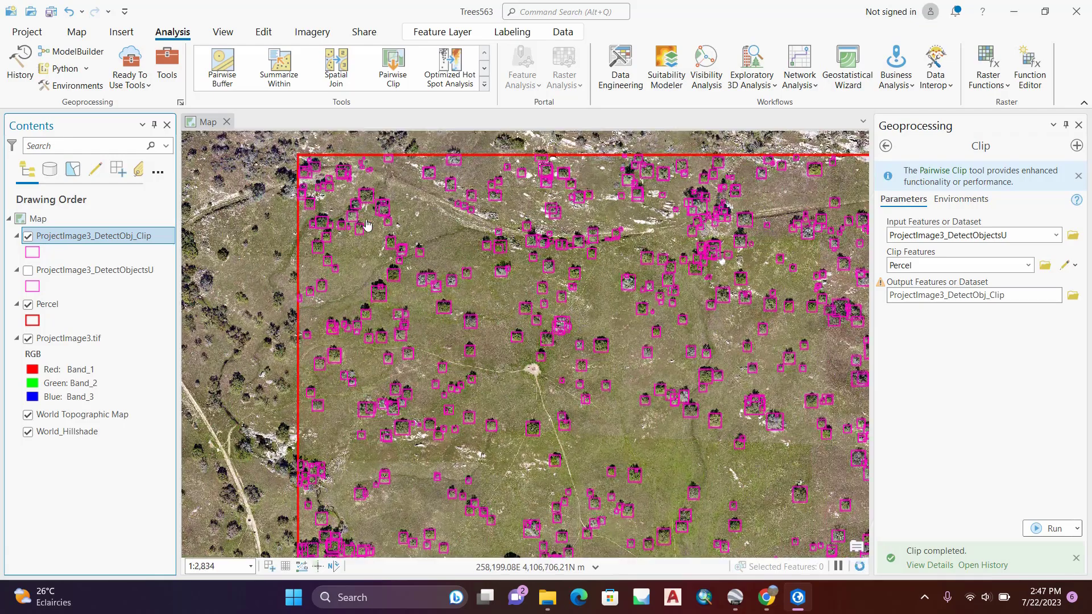
scroll(587, 397, down, 2)
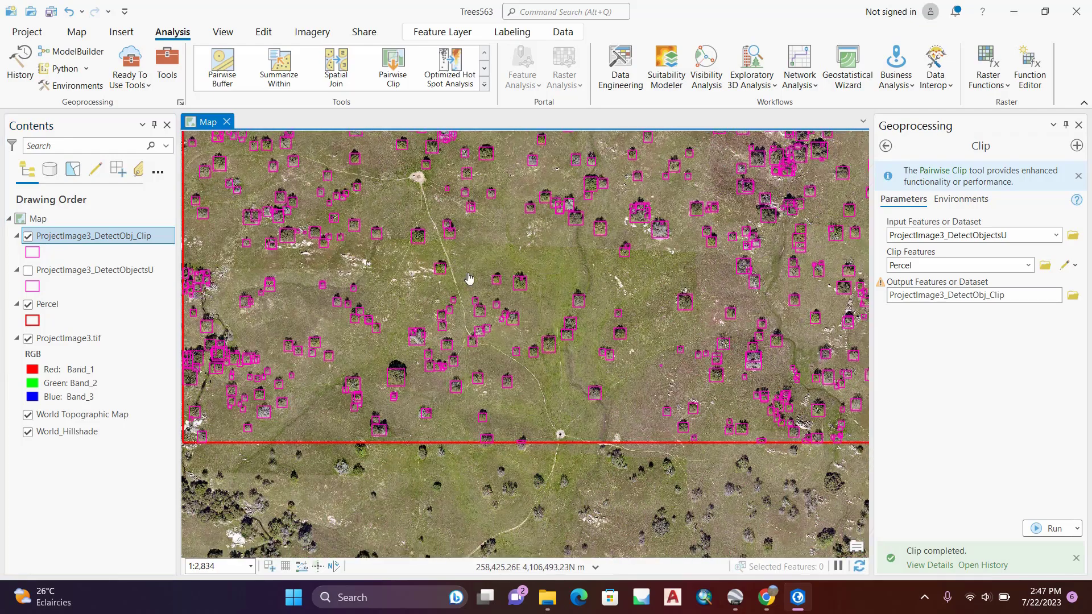
scroll(694, 366, down, 2)
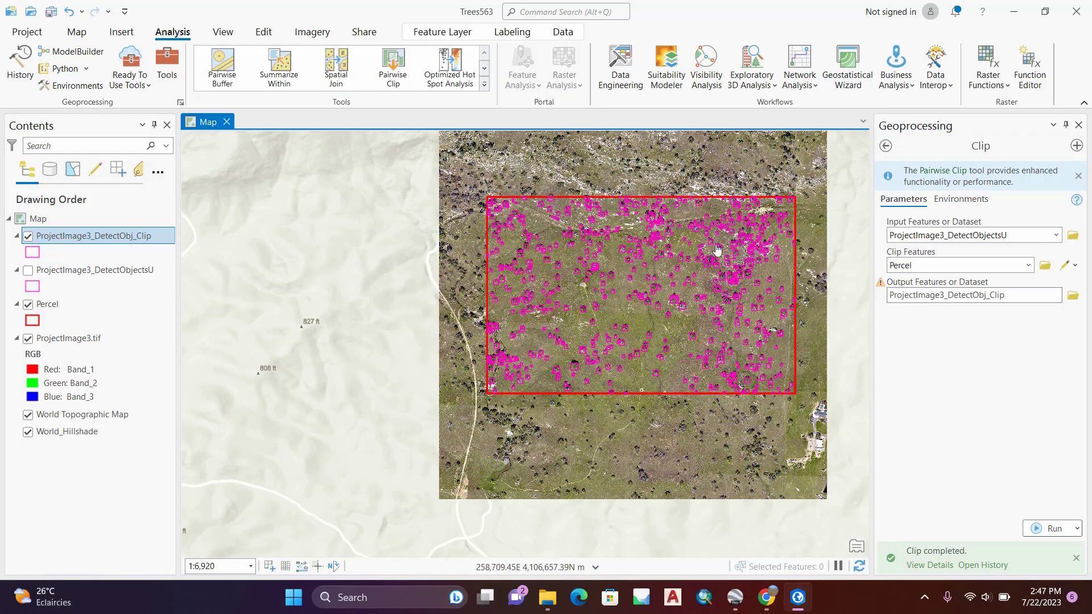
scroll(734, 259, up, 2)
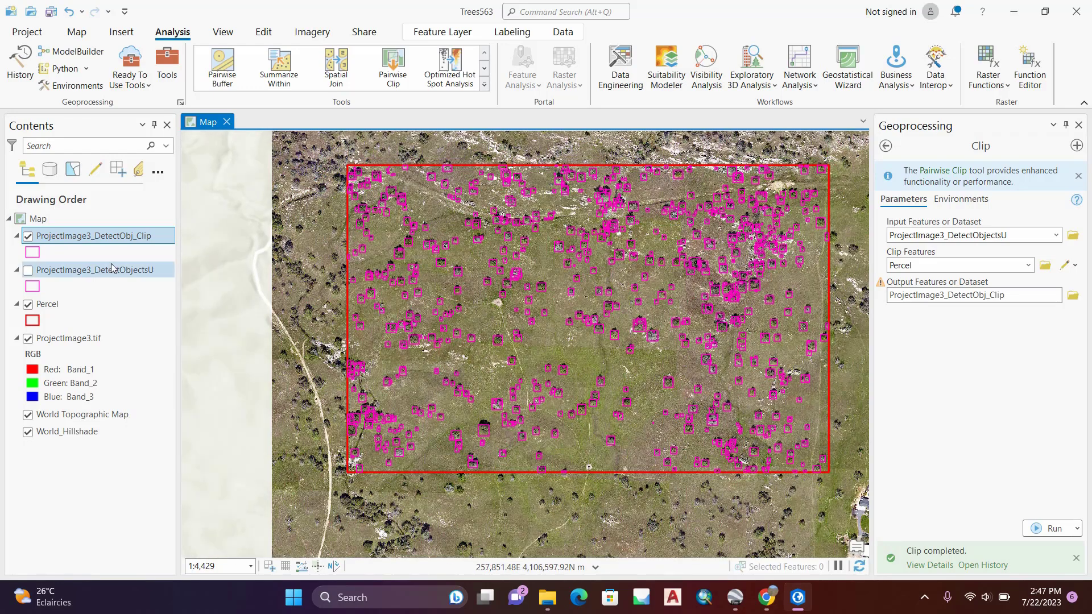
- Open ProjectImage3_DetectObj_Clip's attribute table and select all 858 tree records
right_click(94, 238)
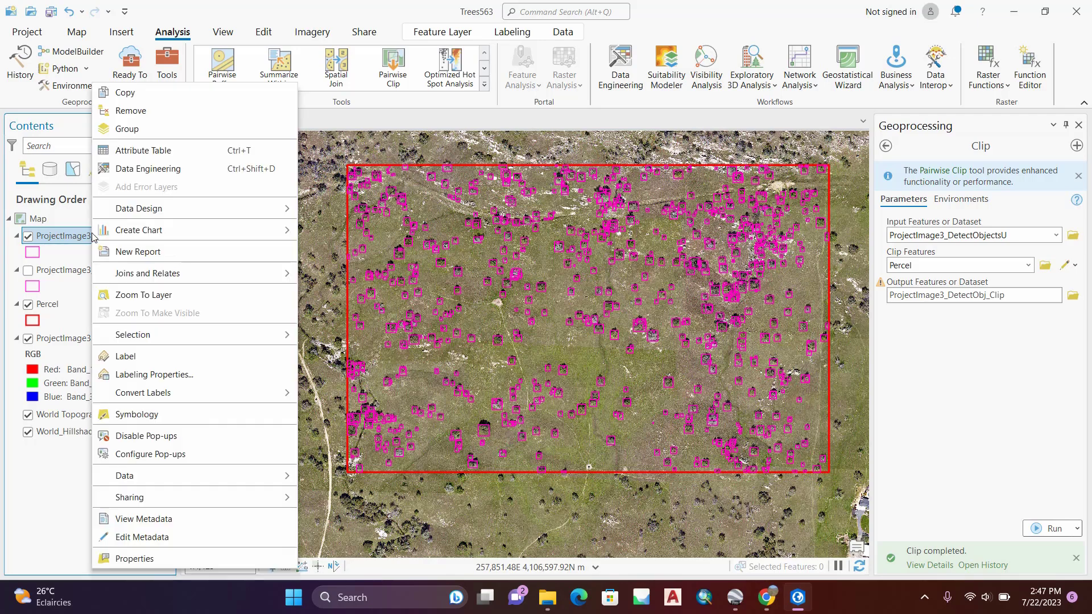
click(147, 153)
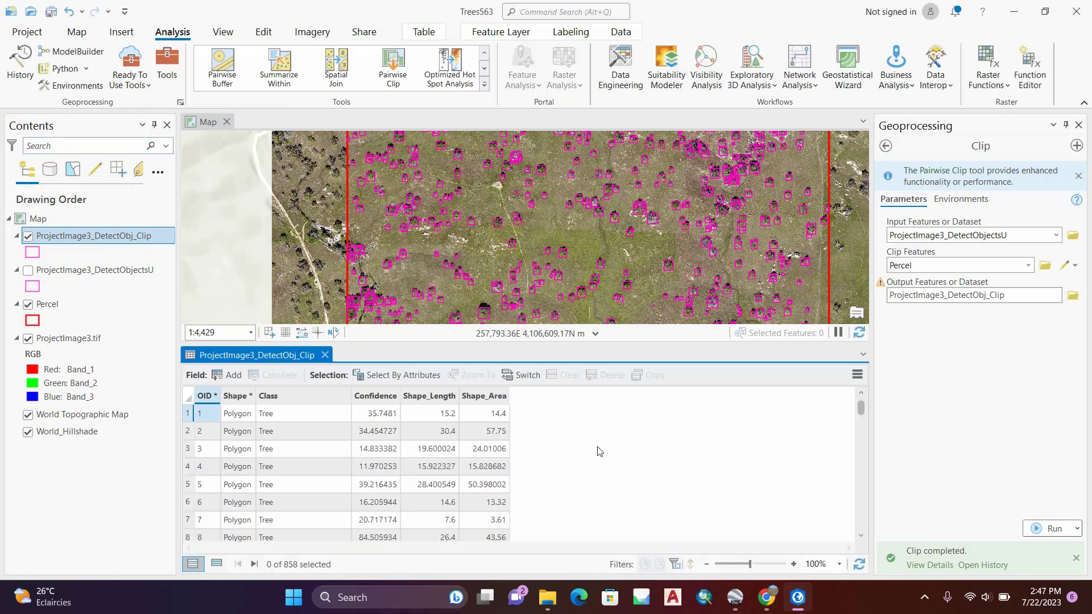
click(188, 414)
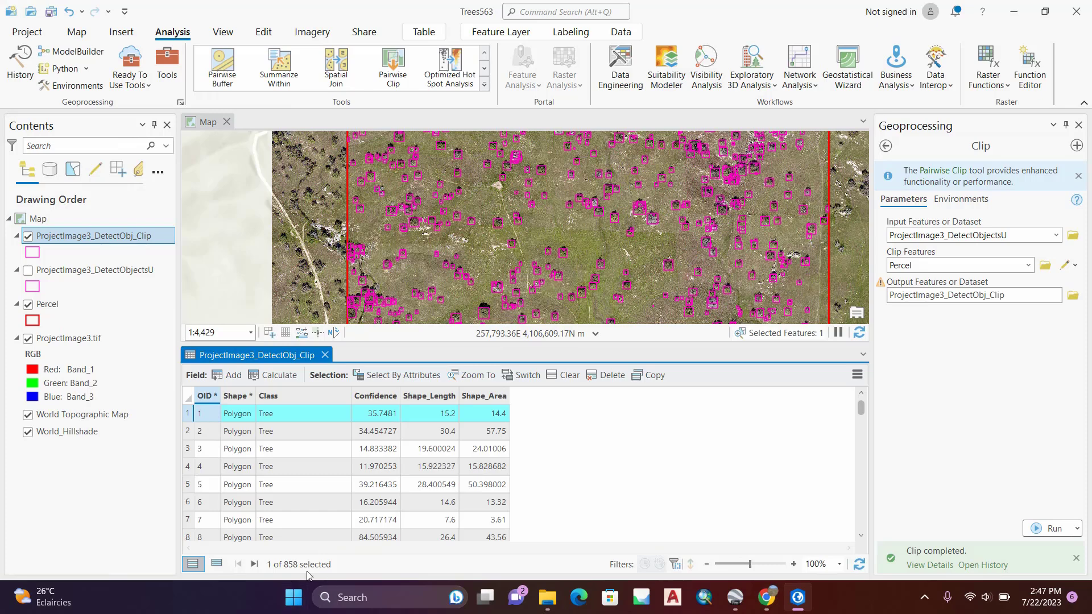
key(ctrl+a)
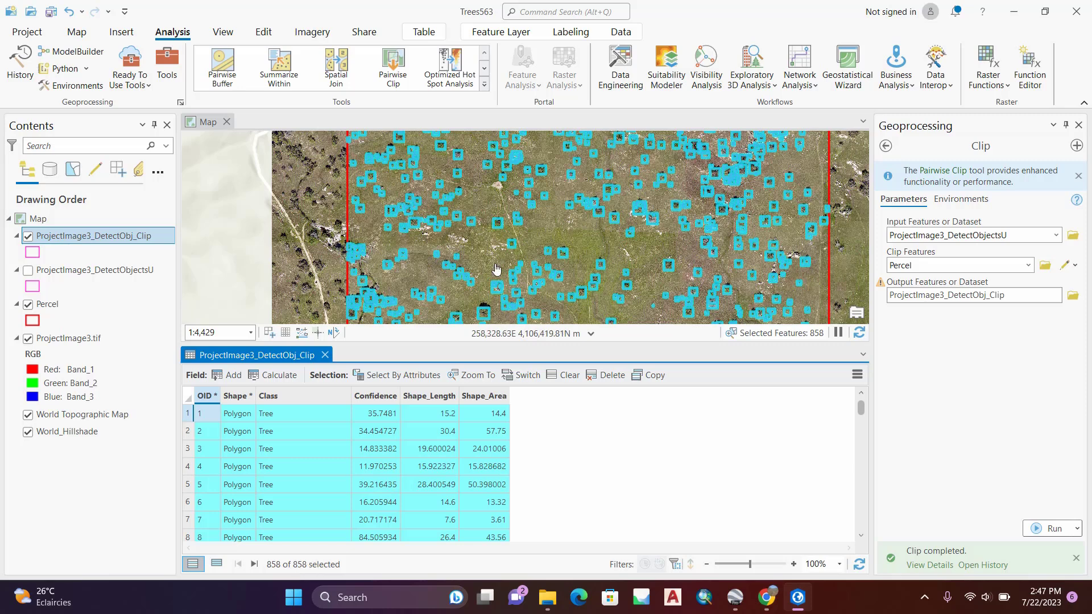
drag(611, 230, 507, 183)
scroll(639, 231, up, 5)
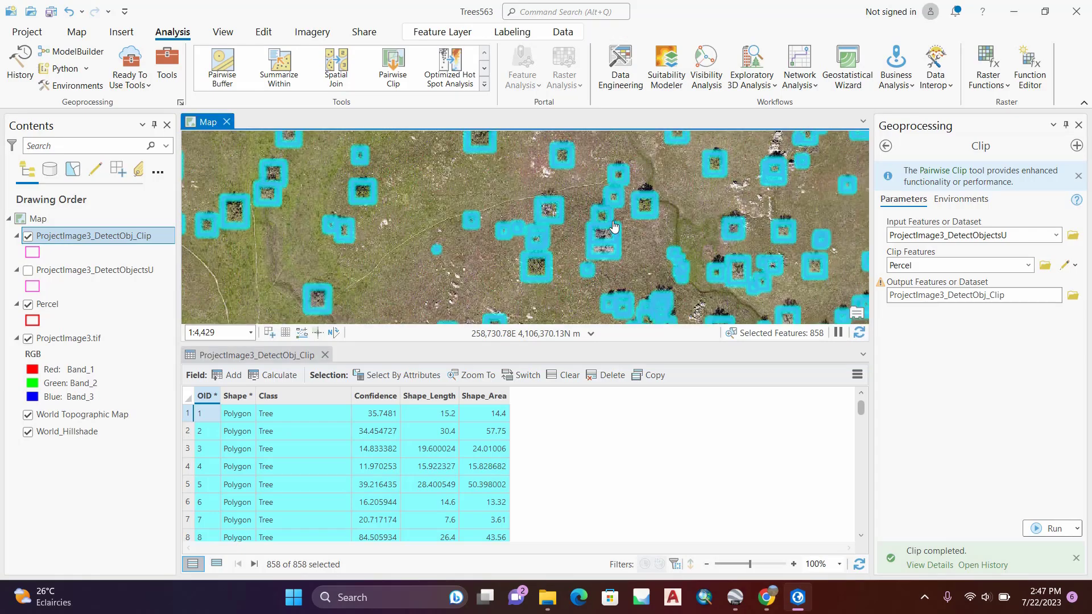